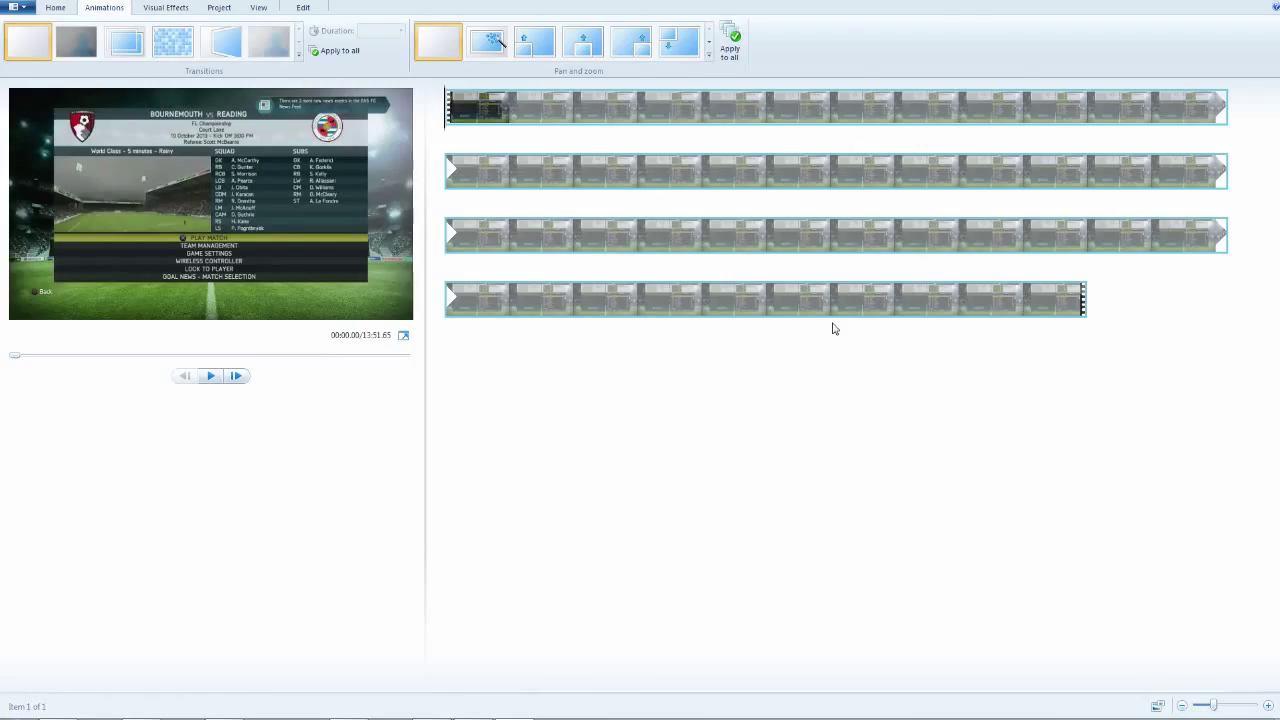
On the Home tab, scrub through the first clip and settle the playhead at 00:38.07
{"action": "left_click", "coordinate": [64, 10]}
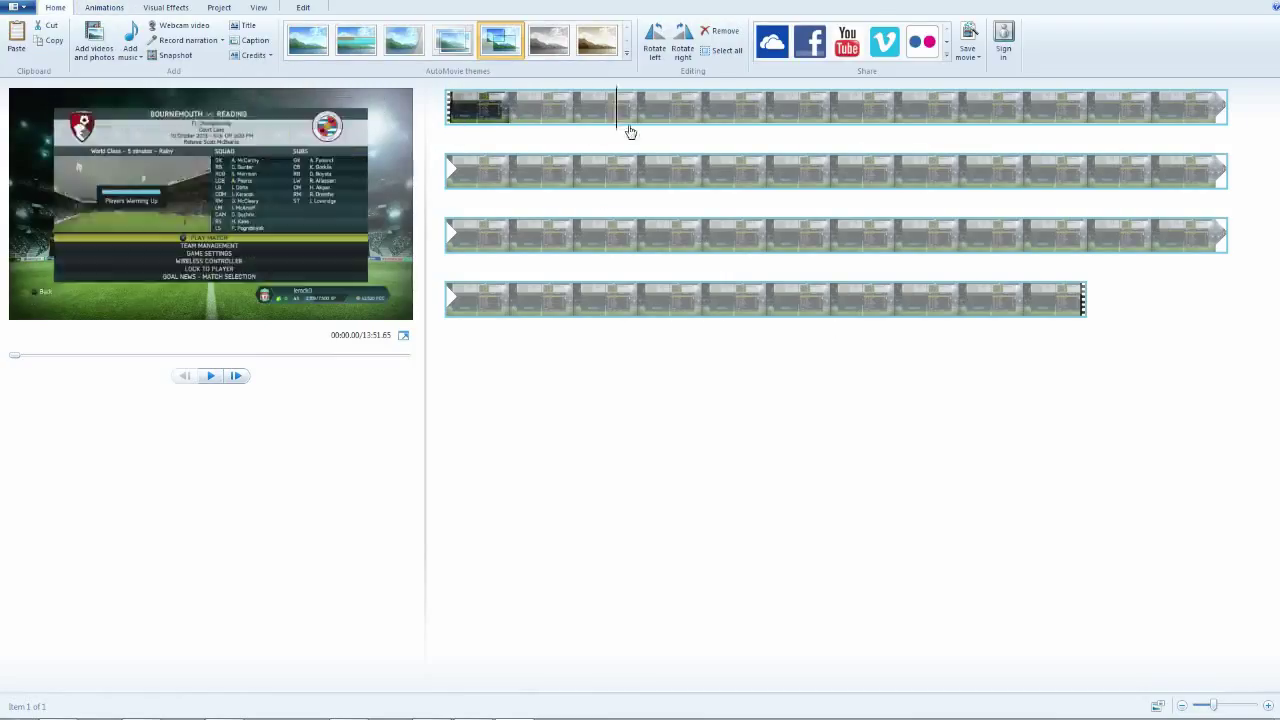
{"action": "left_click", "coordinate": [672, 115]}
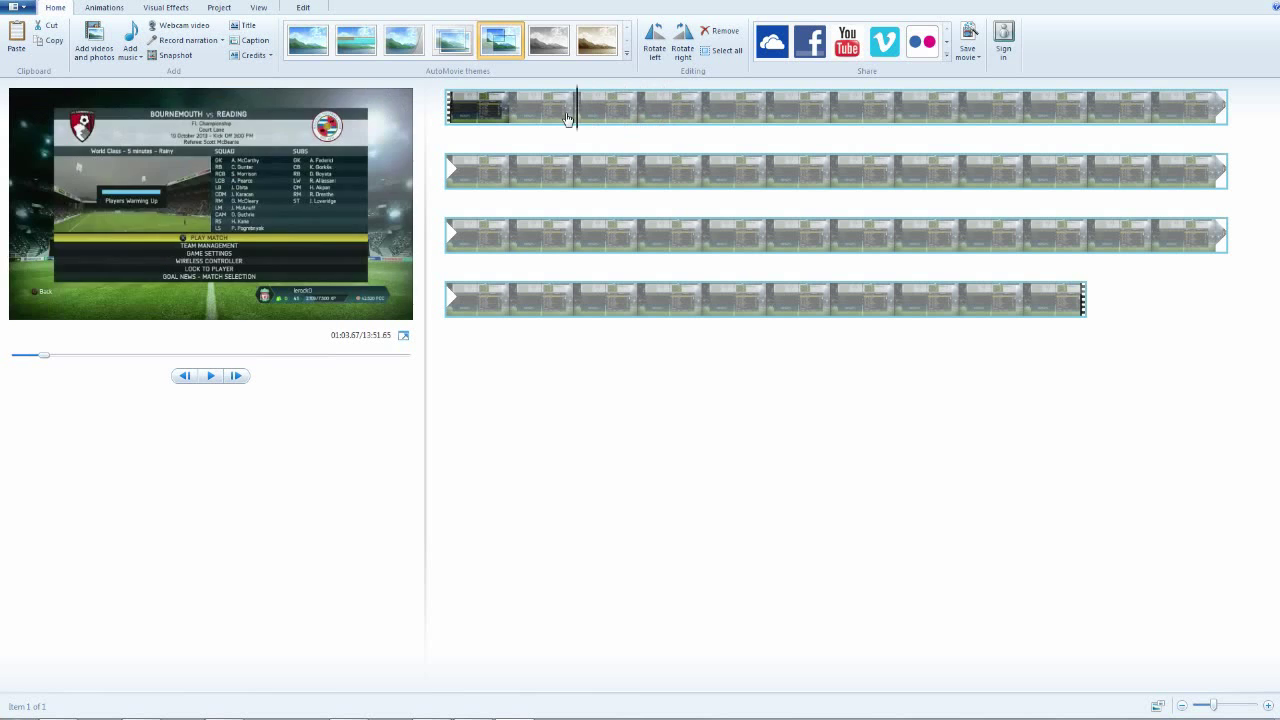
{"action": "left_click", "coordinate": [567, 118]}
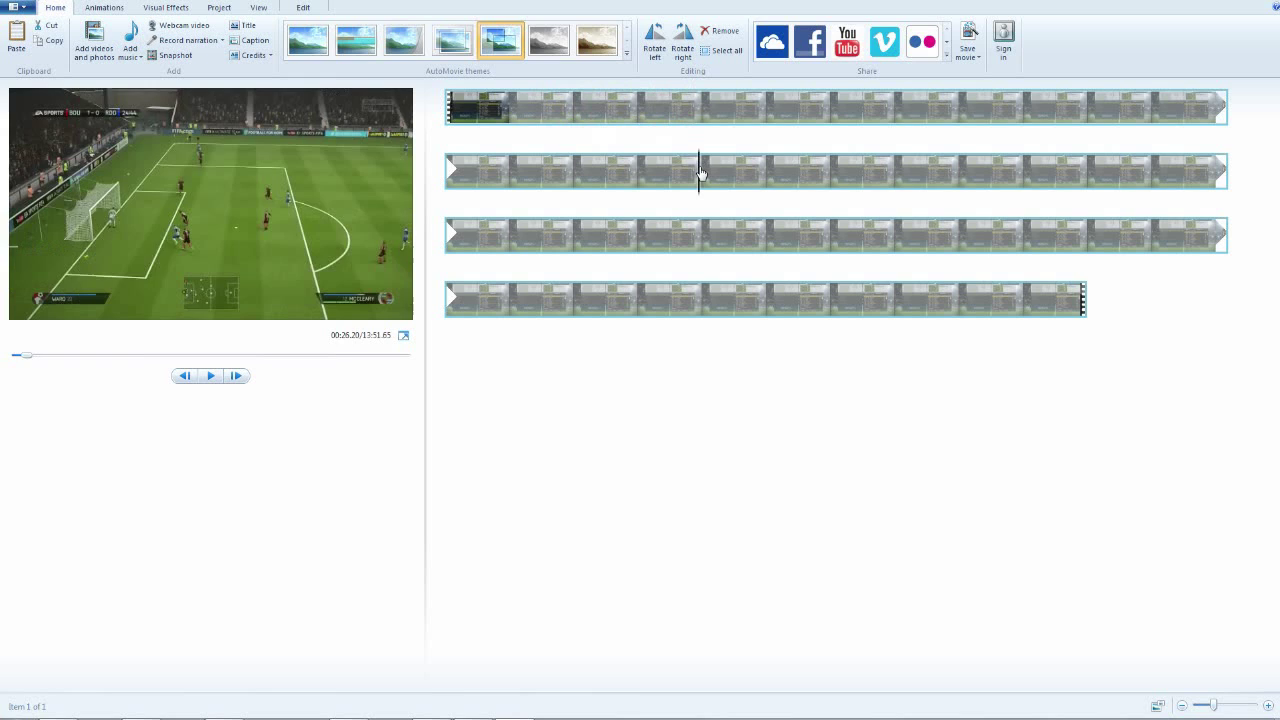
{"action": "left_click", "coordinate": [450, 115]}
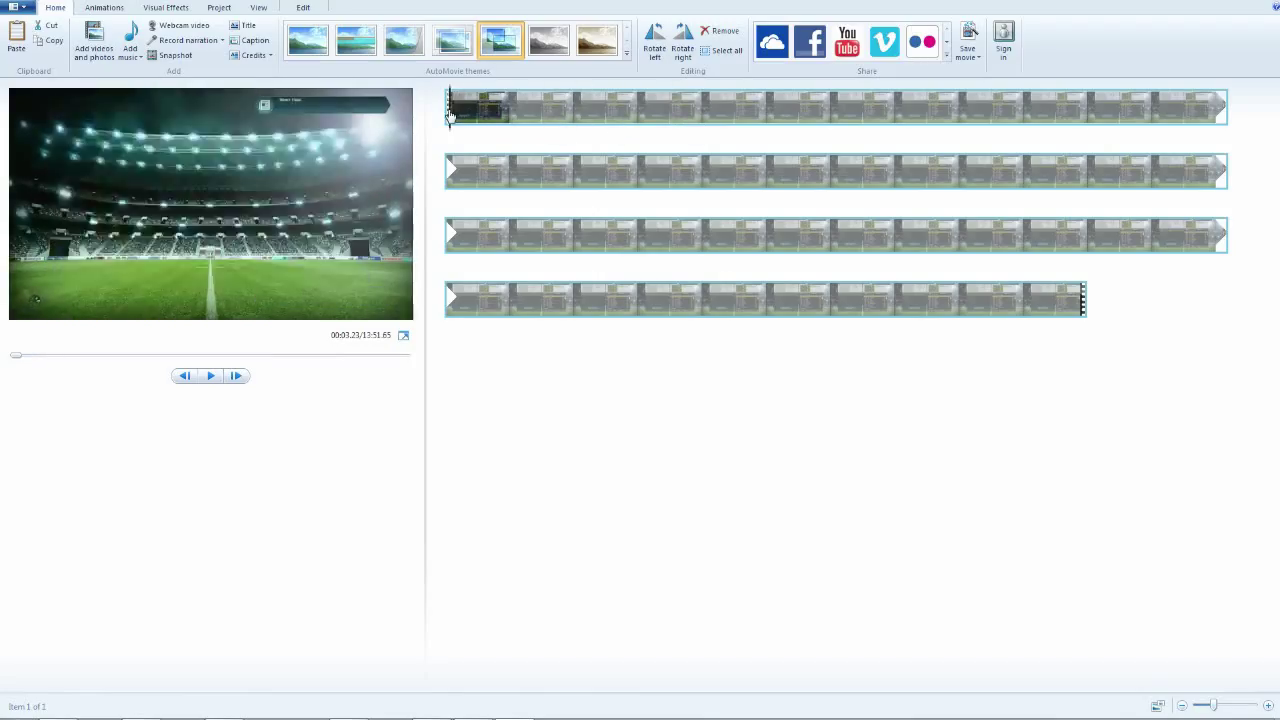
Split the footage at 00:38.07 and 00:54.60, delete the 16.53-second middle piece, then play back to check
{"action": "right_click", "coordinate": [579, 108]}
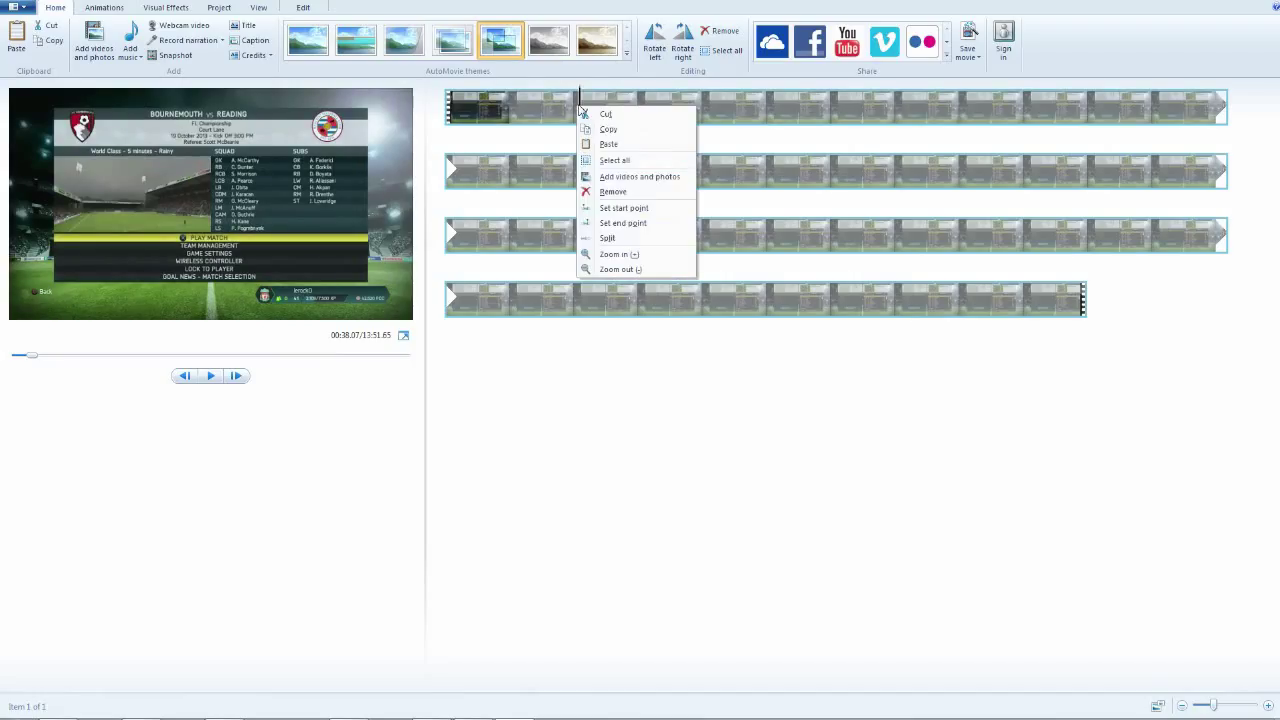
{"action": "left_click", "coordinate": [607, 238]}
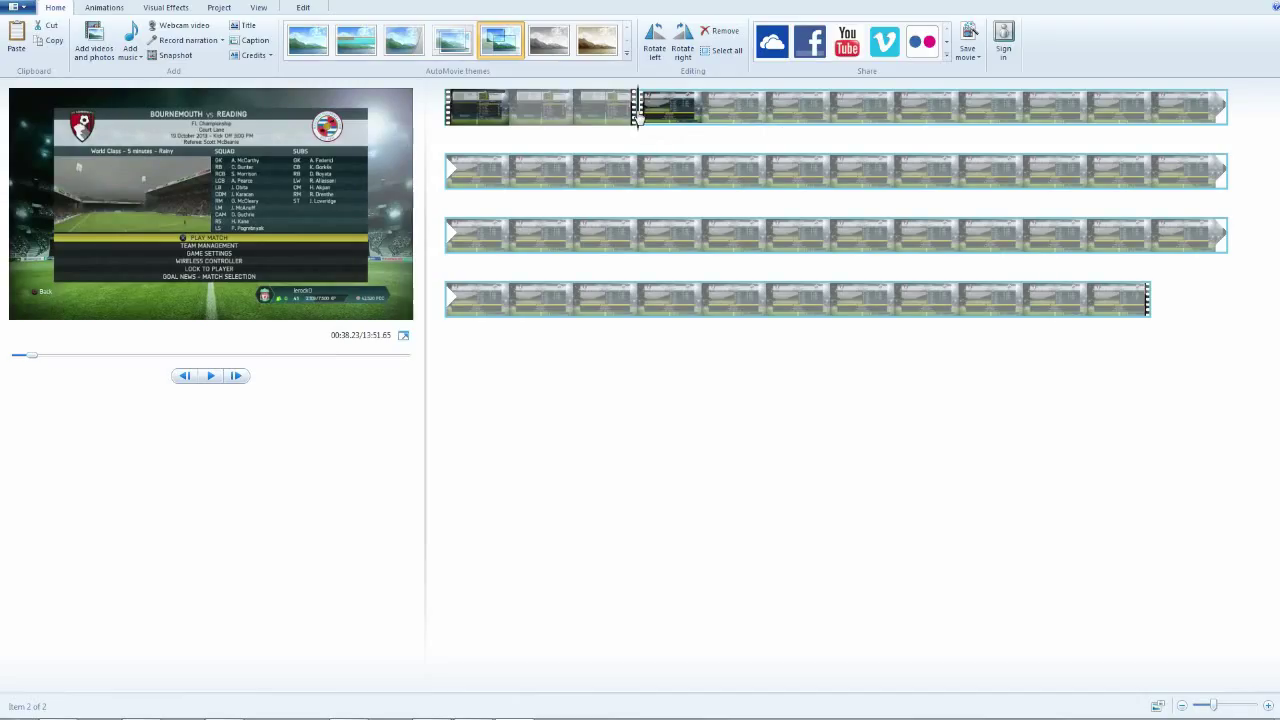
{"action": "right_click", "coordinate": [698, 119]}
{"action": "left_click", "coordinate": [744, 249]}
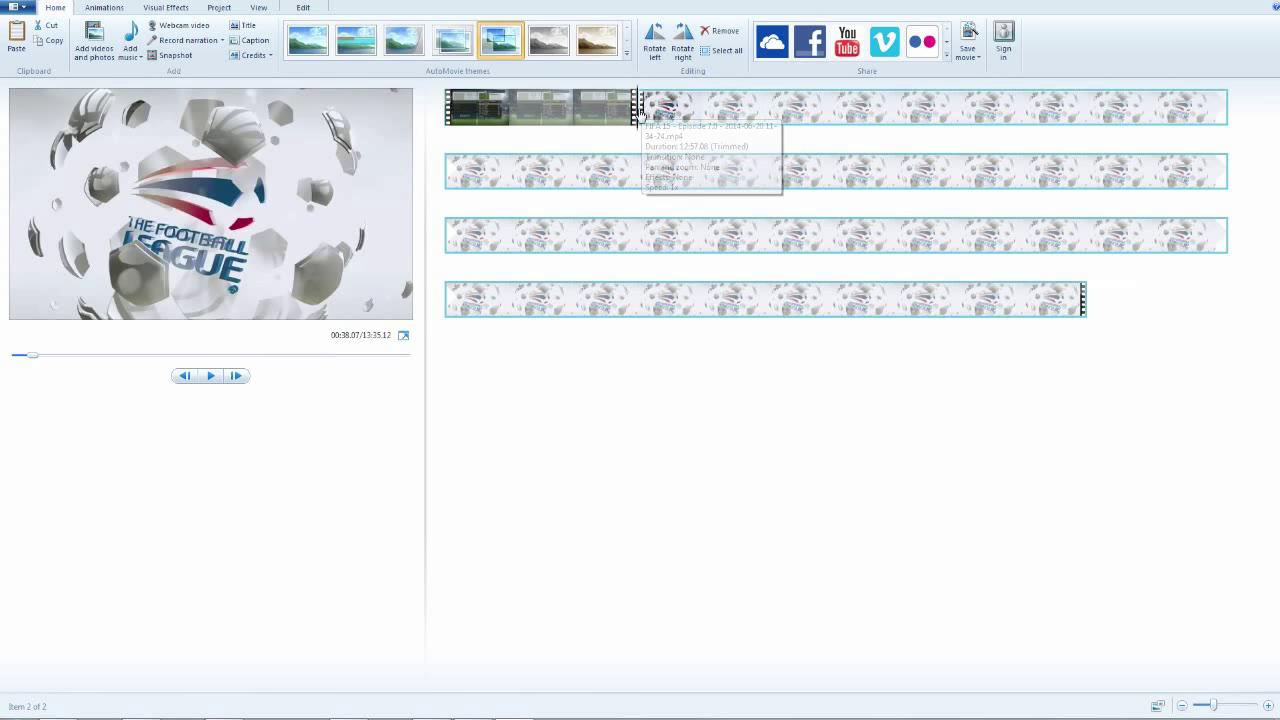
{"action": "key", "text": "Delete"}
{"action": "key", "text": "space"}
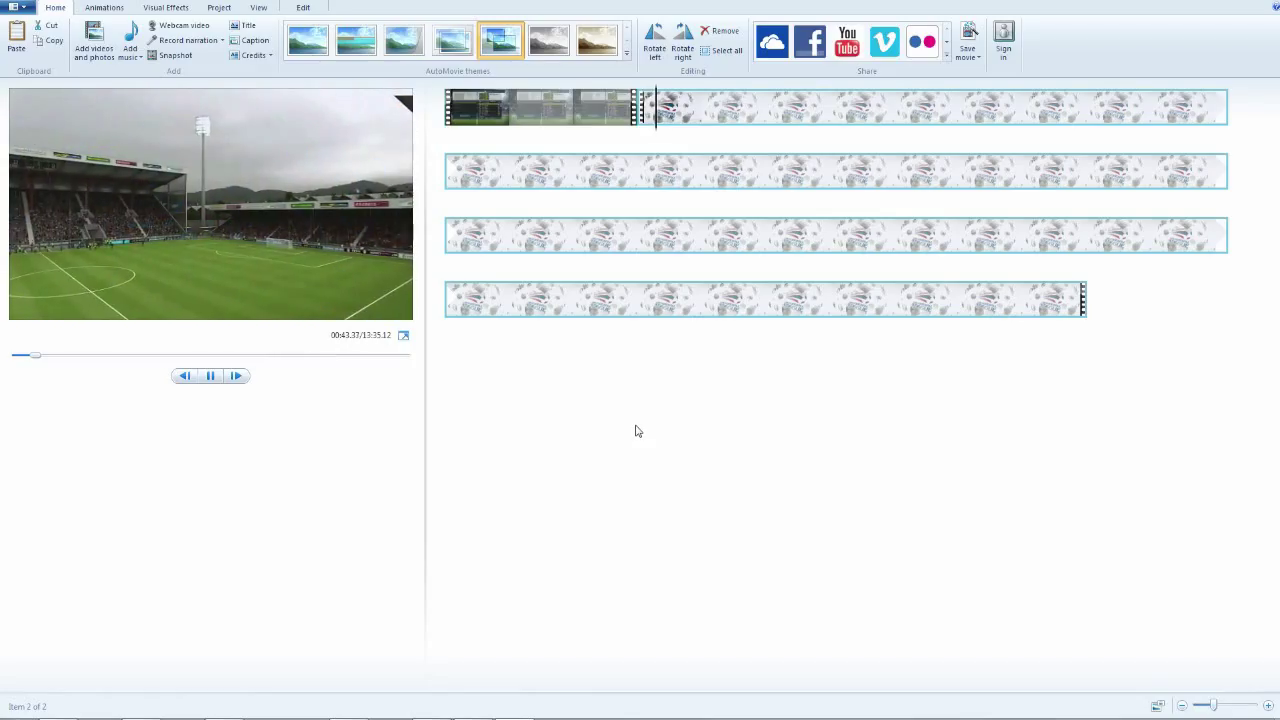
{"action": "key", "text": "space"}
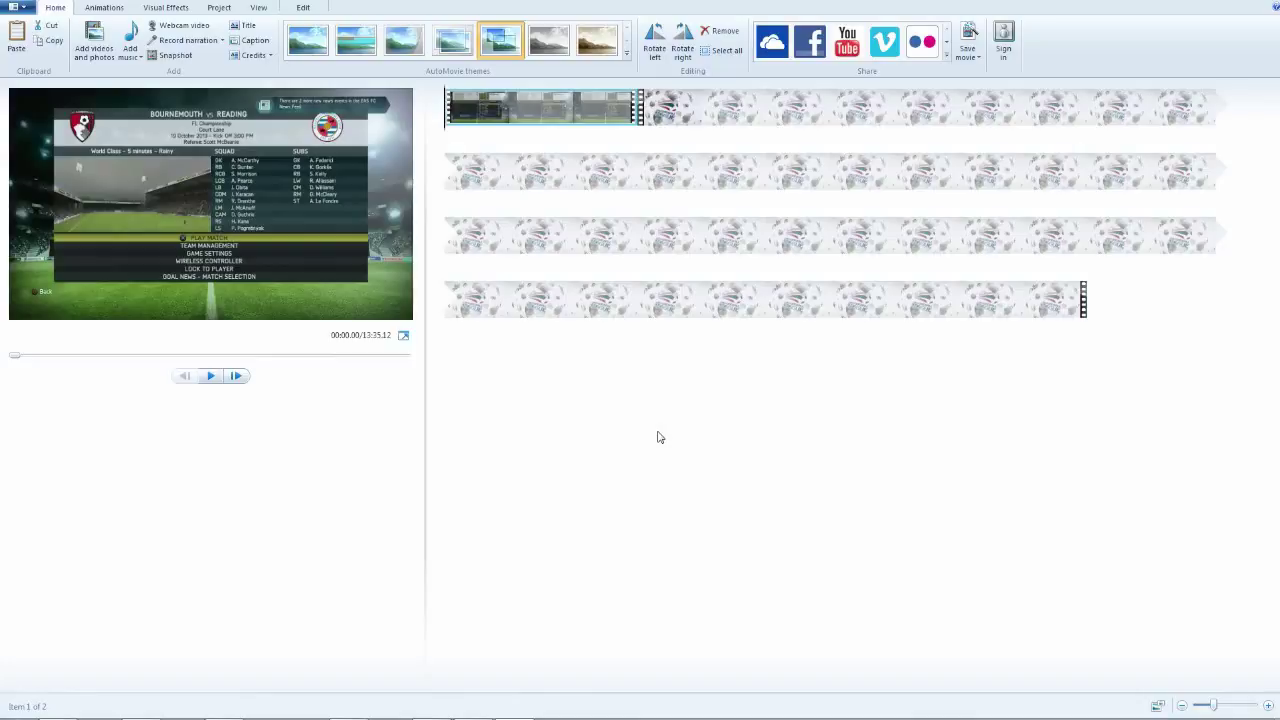
On the Animations tab, preview the Blur - through black transition twice
{"action": "left_click", "coordinate": [102, 12]}
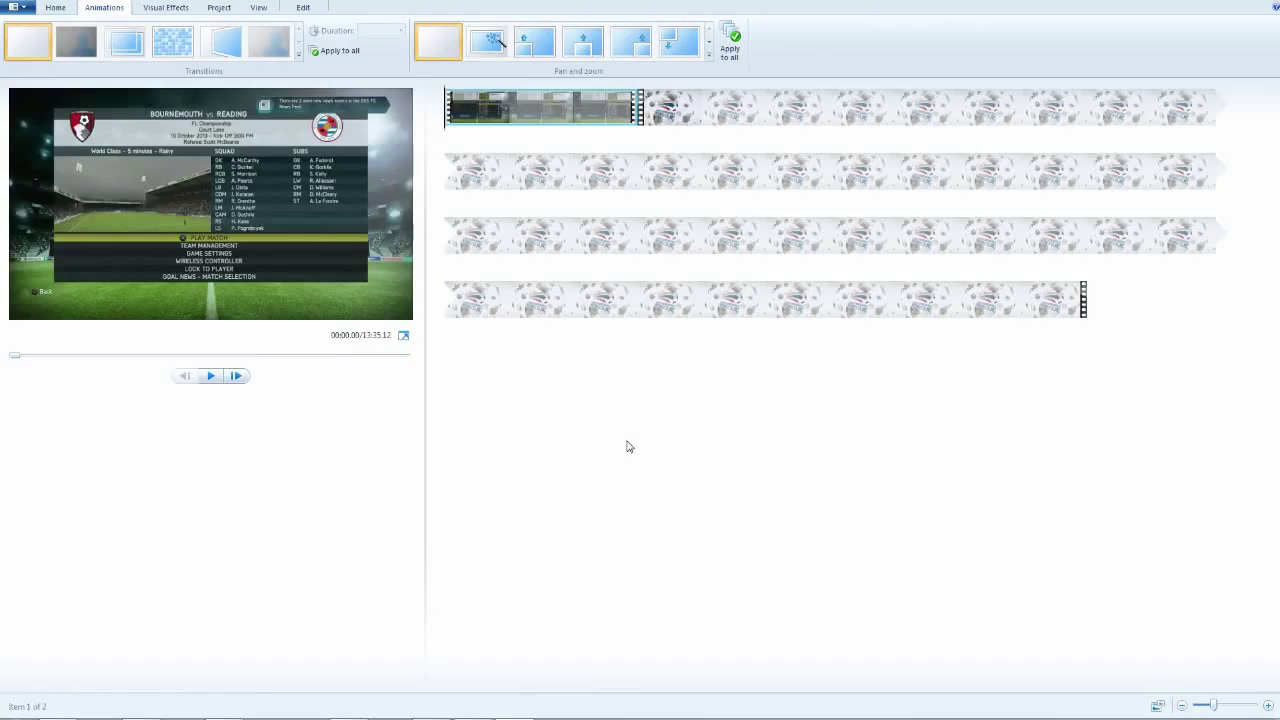
{"action": "left_click", "coordinate": [75, 44]}
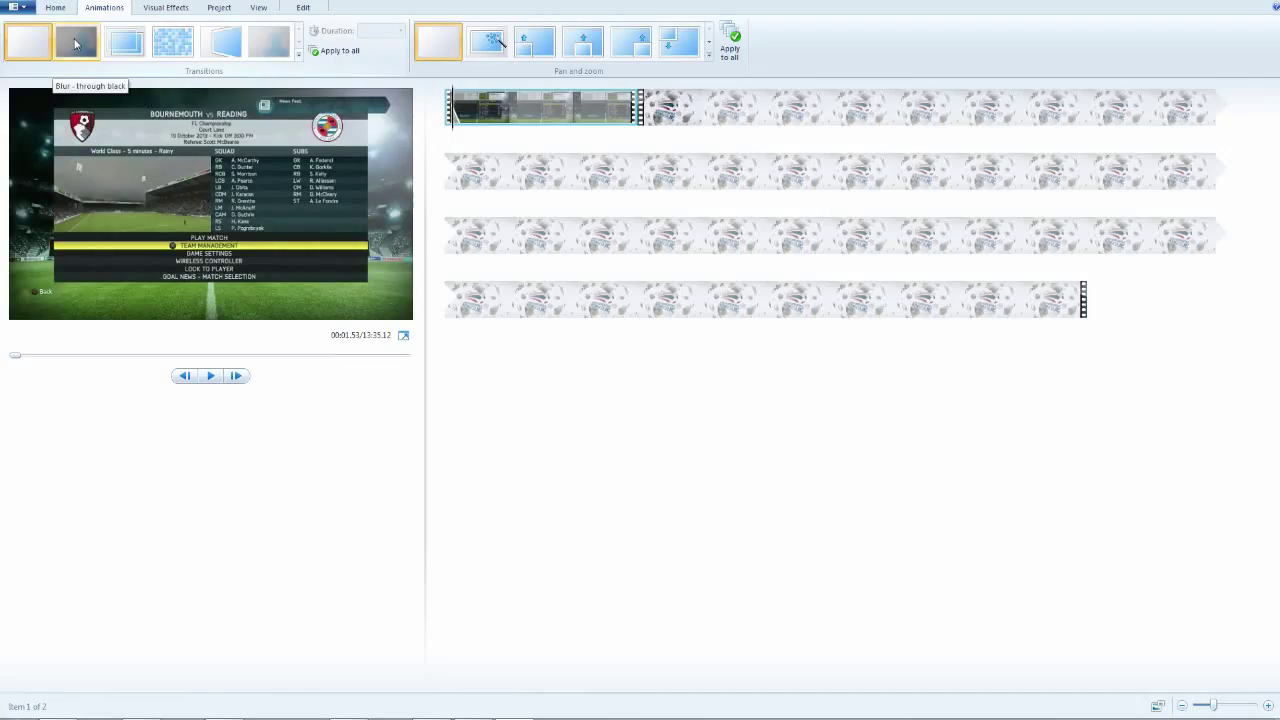
{"action": "left_click", "coordinate": [74, 46]}
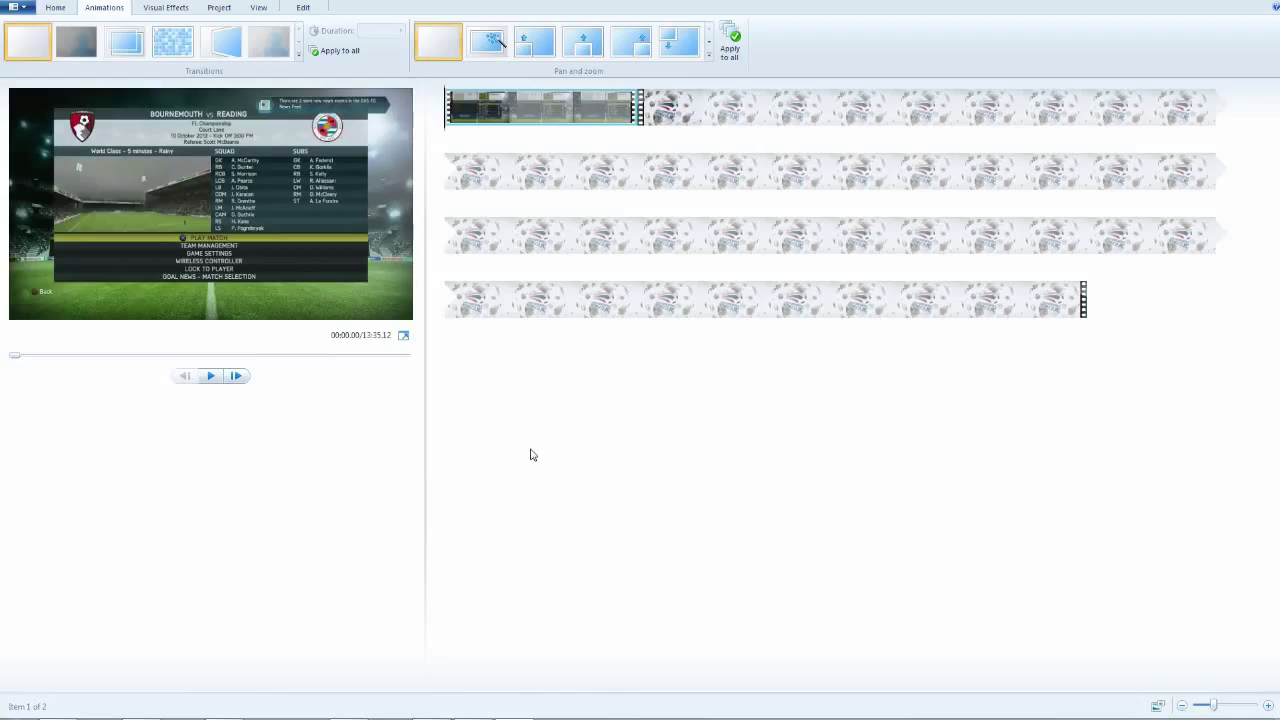
{"action": "left_click", "coordinate": [298, 55]}
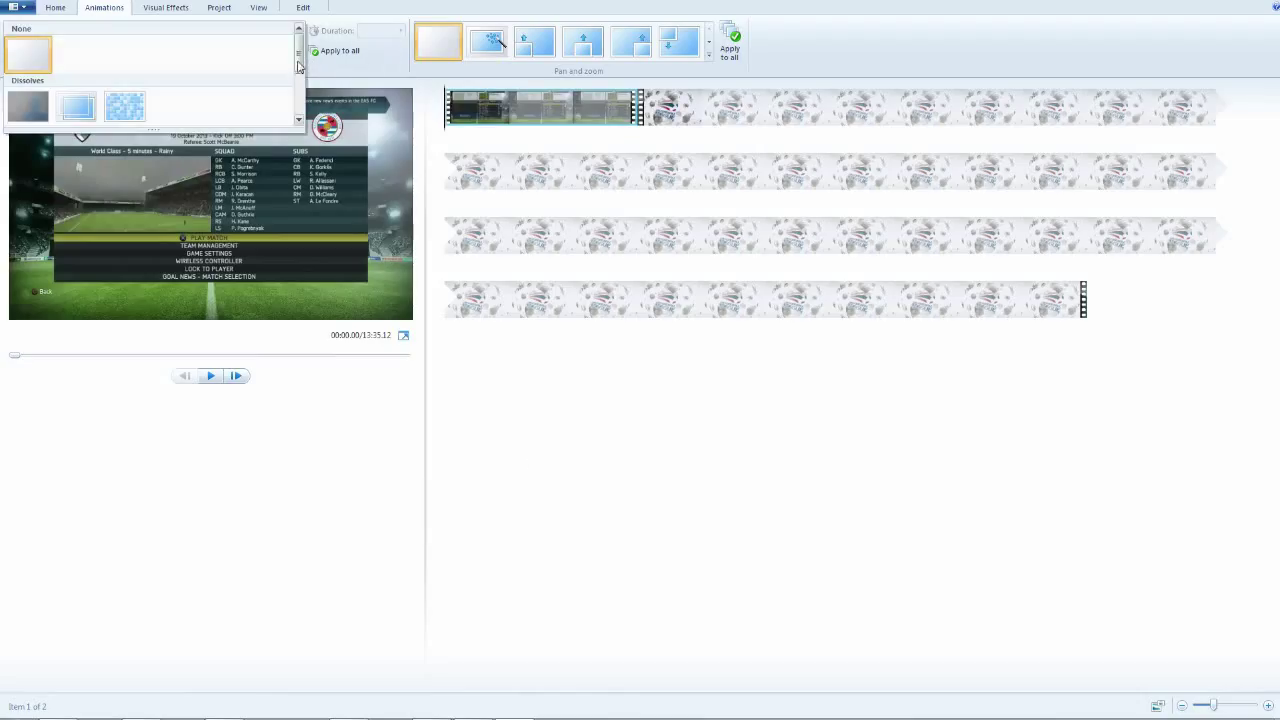
{"action": "scroll", "coordinate": [125, 65], "scroll_direction": "down", "scroll_amount": 3}
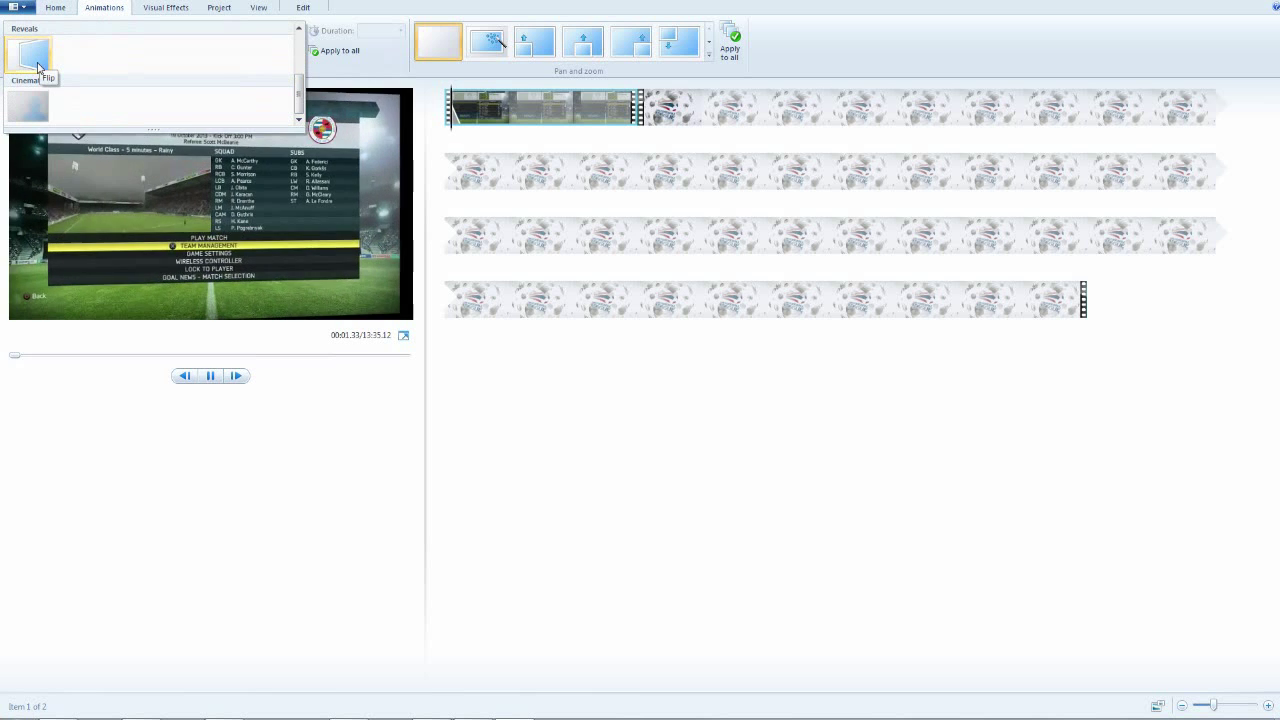
{"action": "scroll", "coordinate": [31, 102], "scroll_direction": "up", "scroll_amount": 3}
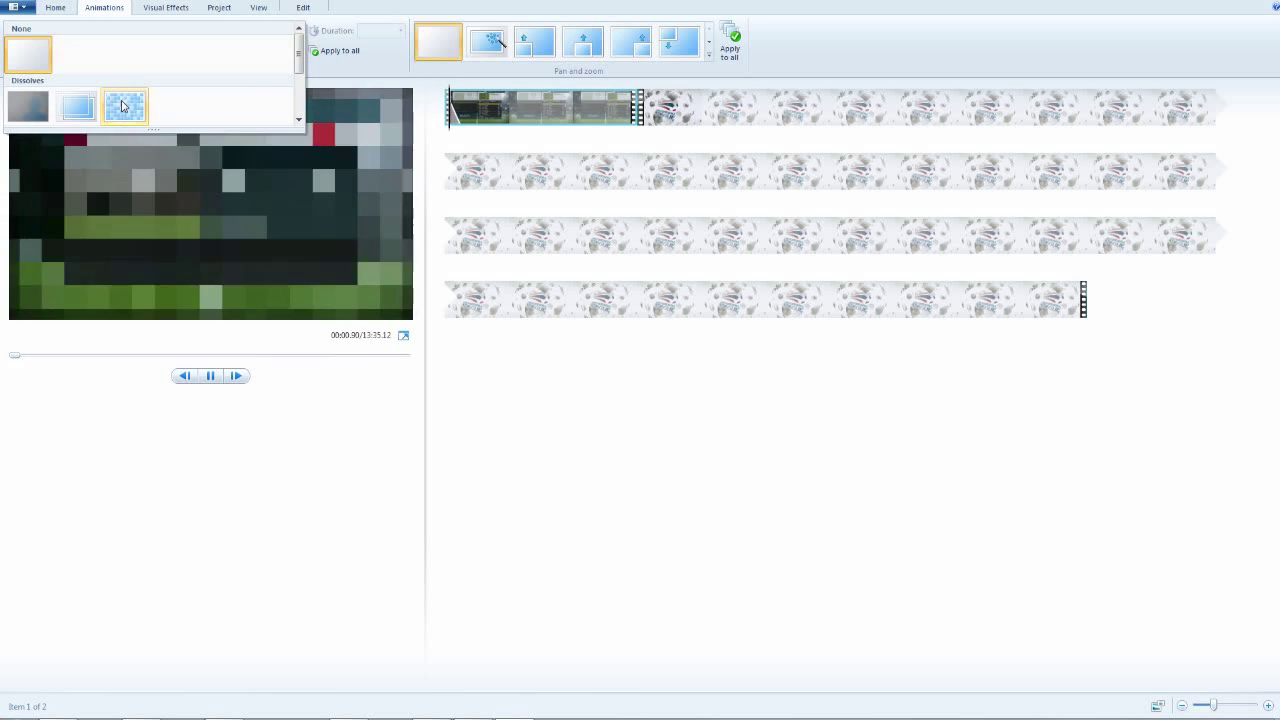
{"action": "left_click", "coordinate": [657, 398]}
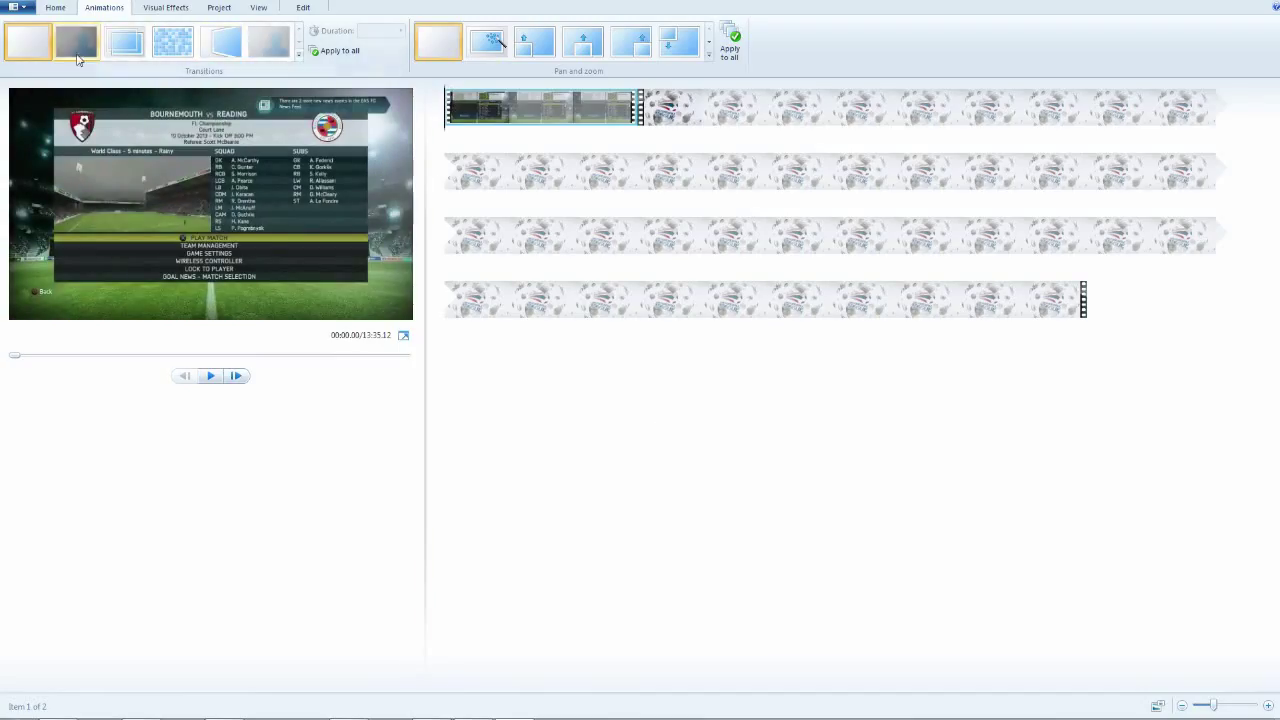
Apply a 1.50-second Blur - through black transition at the start of the first clip, then select the second clip
{"action": "left_click", "coordinate": [572, 110]}
{"action": "left_click", "coordinate": [449, 115]}
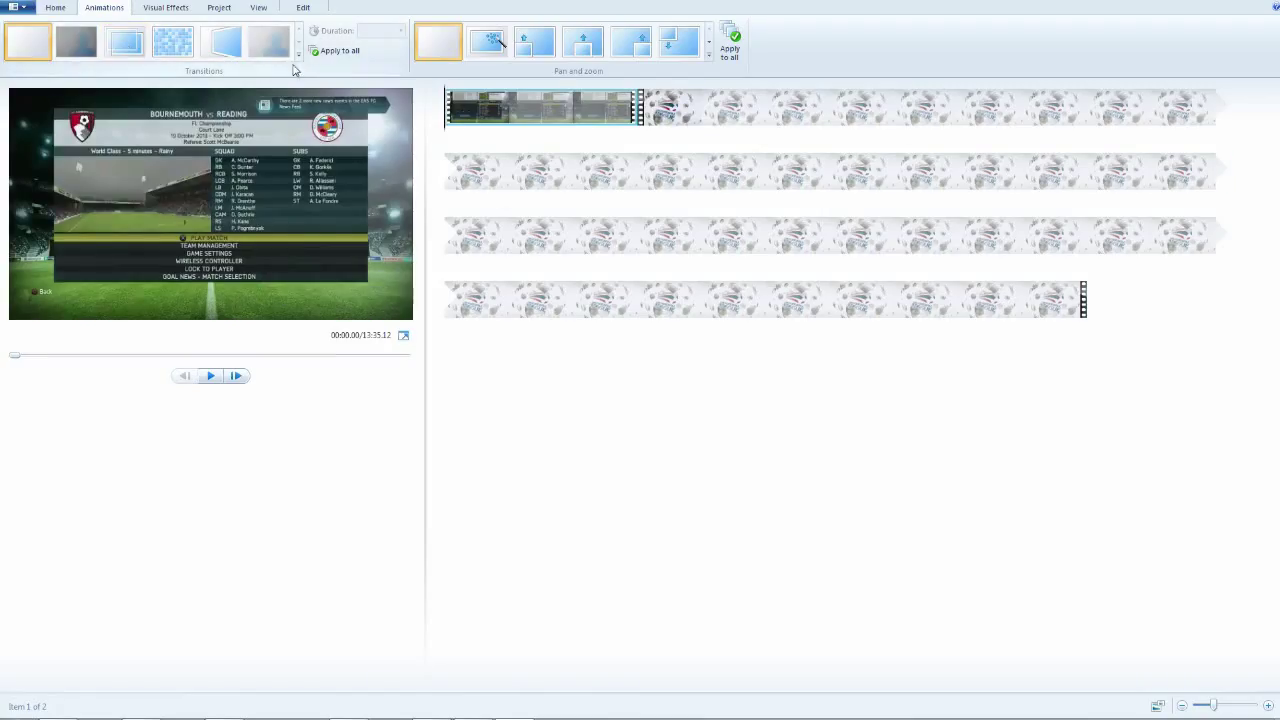
{"action": "left_click", "coordinate": [76, 44]}
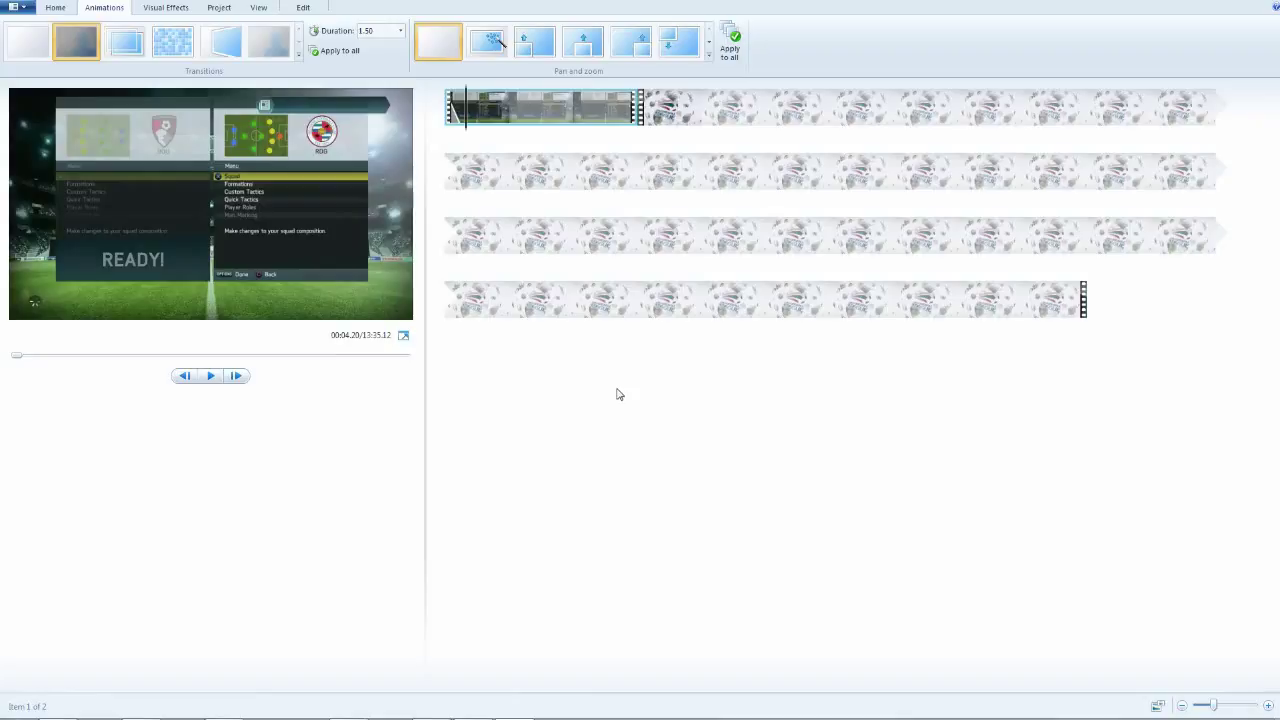
{"action": "left_click", "coordinate": [645, 115]}
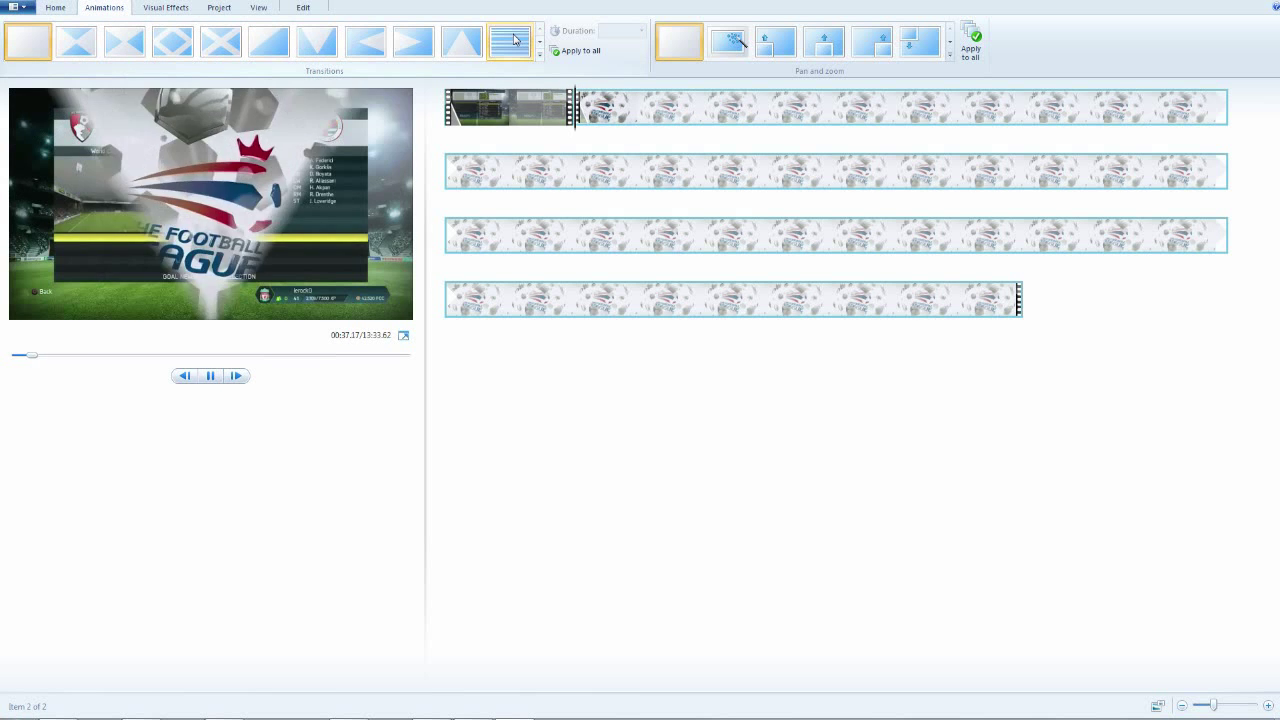
Browse the full transitions gallery, close it without applying one, and return to the Home tab
{"action": "left_click", "coordinate": [545, 61]}
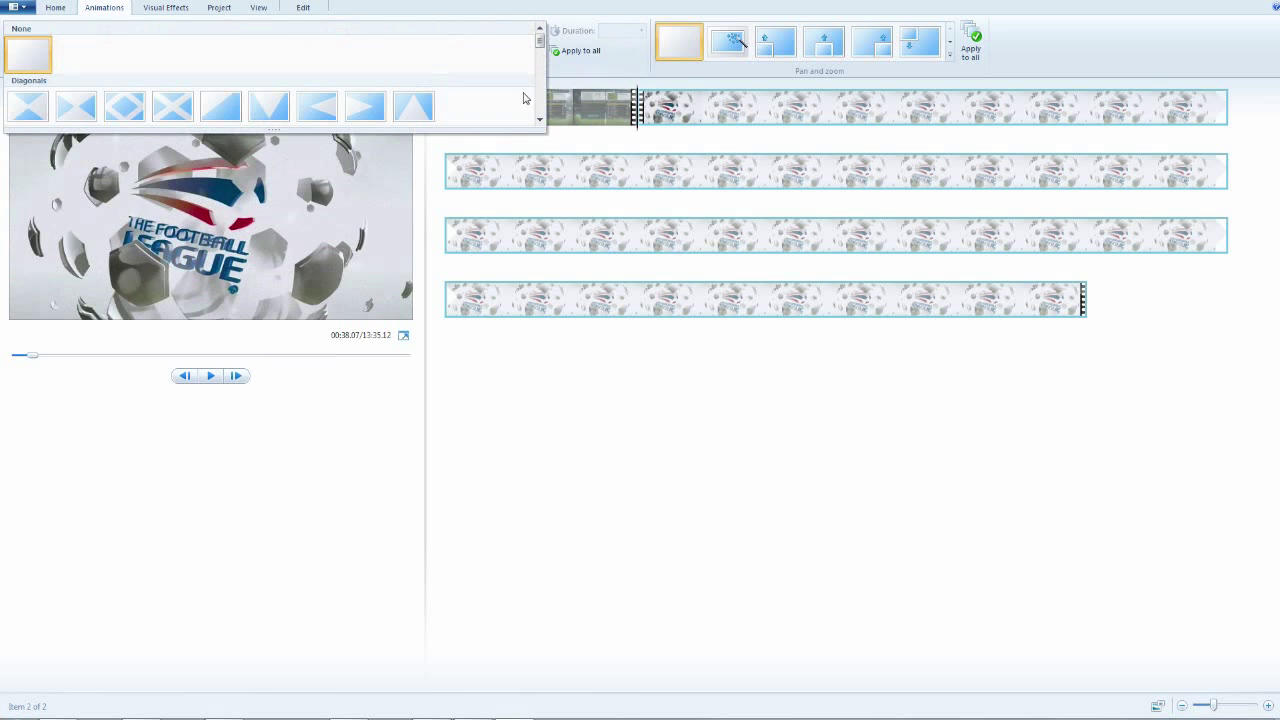
{"action": "scroll", "coordinate": [523, 100], "scroll_direction": "down", "scroll_amount": 3}
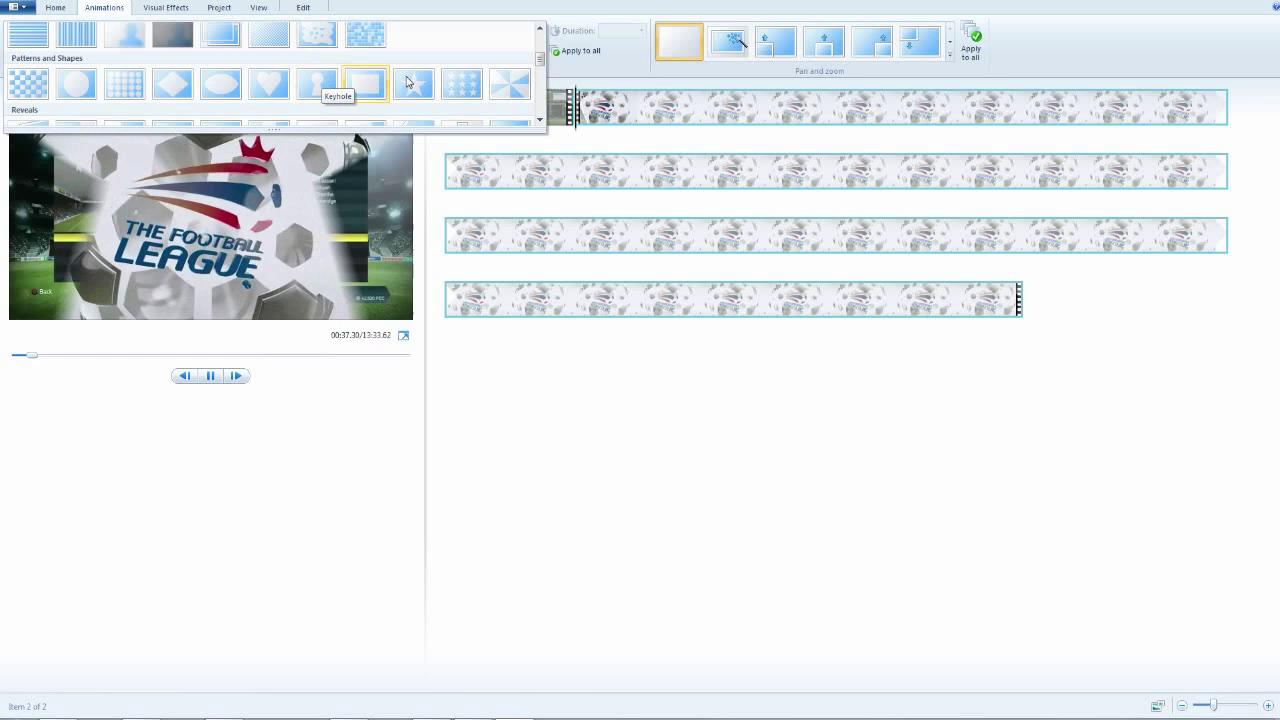
{"action": "scroll", "coordinate": [500, 80], "scroll_direction": "down", "scroll_amount": 3}
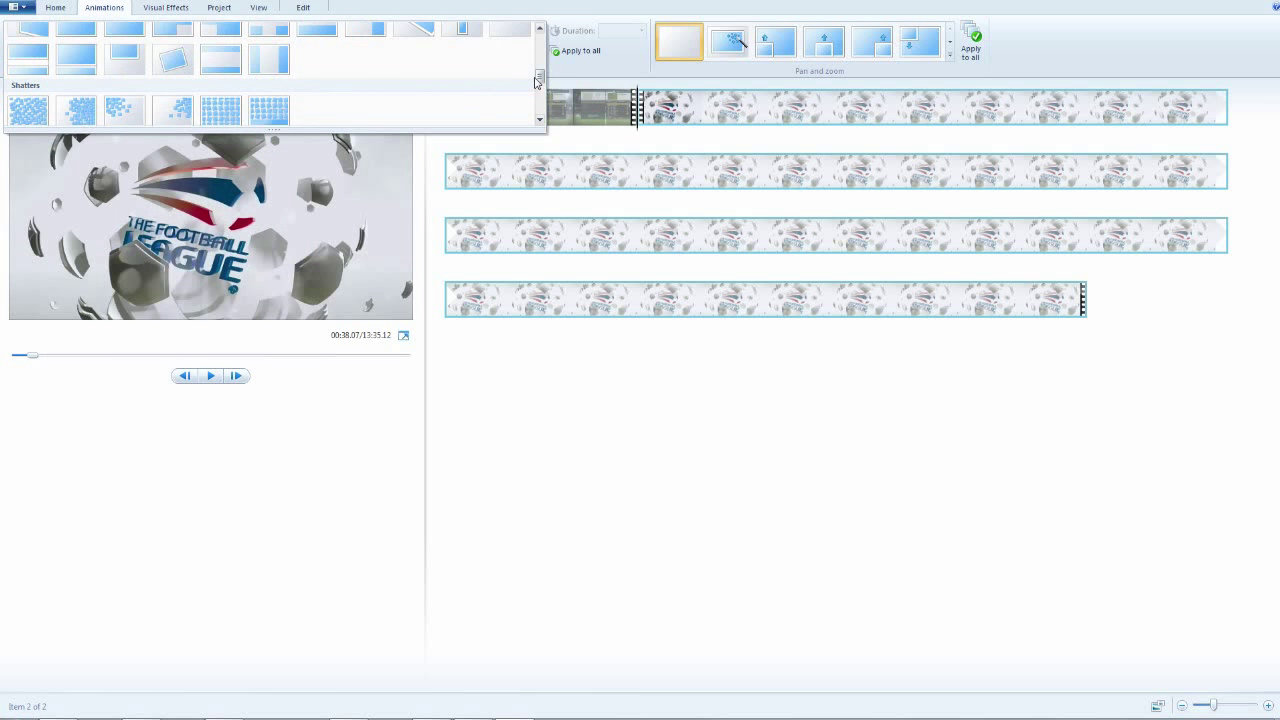
{"action": "scroll", "coordinate": [537, 84], "scroll_direction": "down", "scroll_amount": 3}
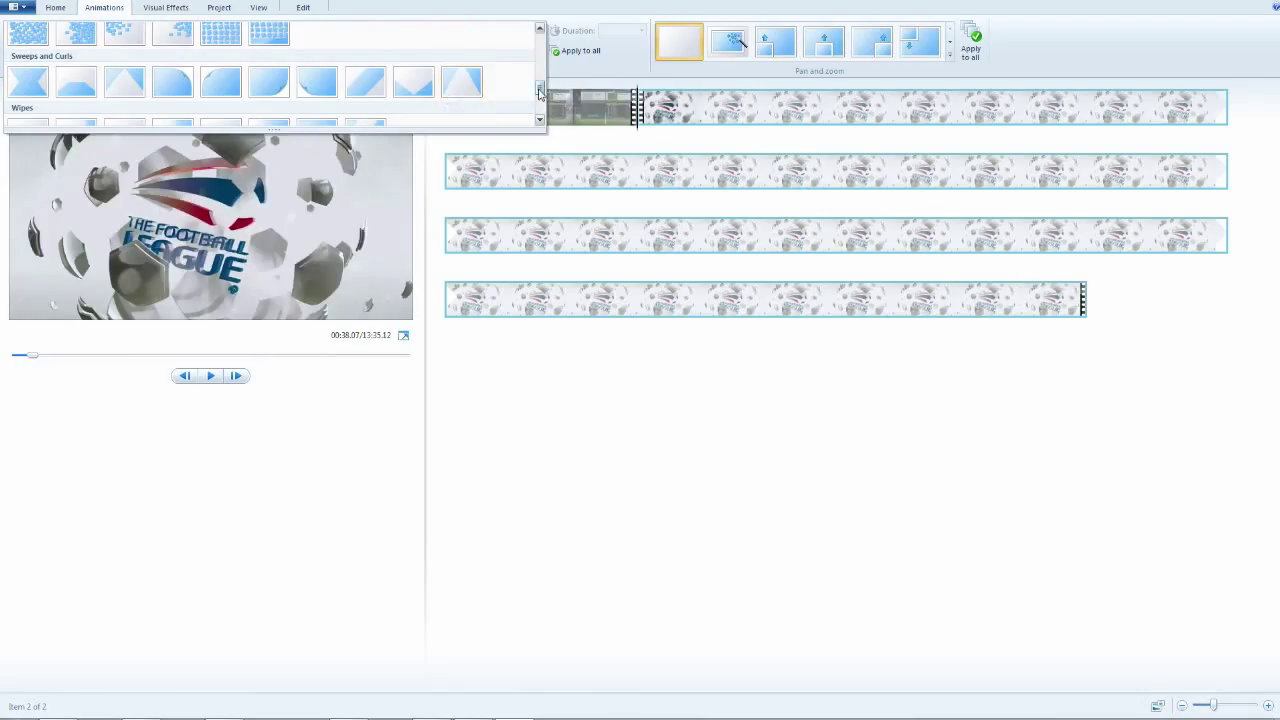
{"action": "scroll", "coordinate": [540, 95], "scroll_direction": "down", "scroll_amount": 3}
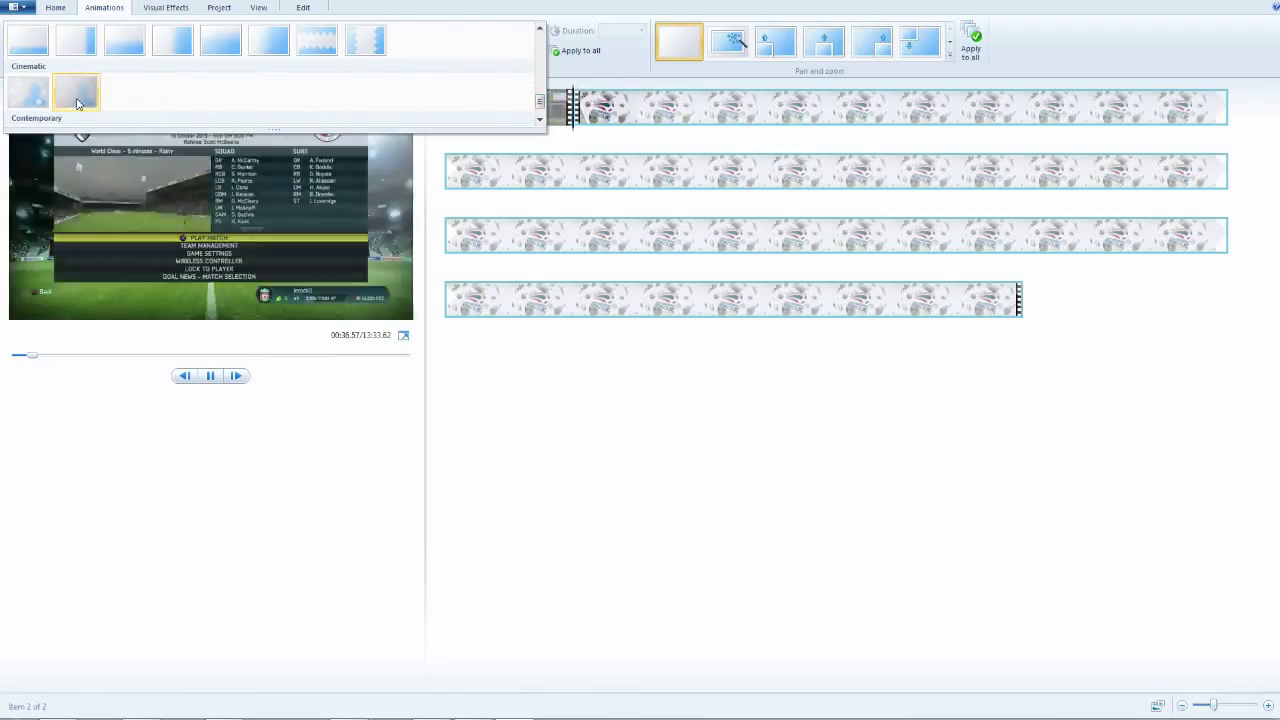
{"action": "left_click", "coordinate": [666, 497]}
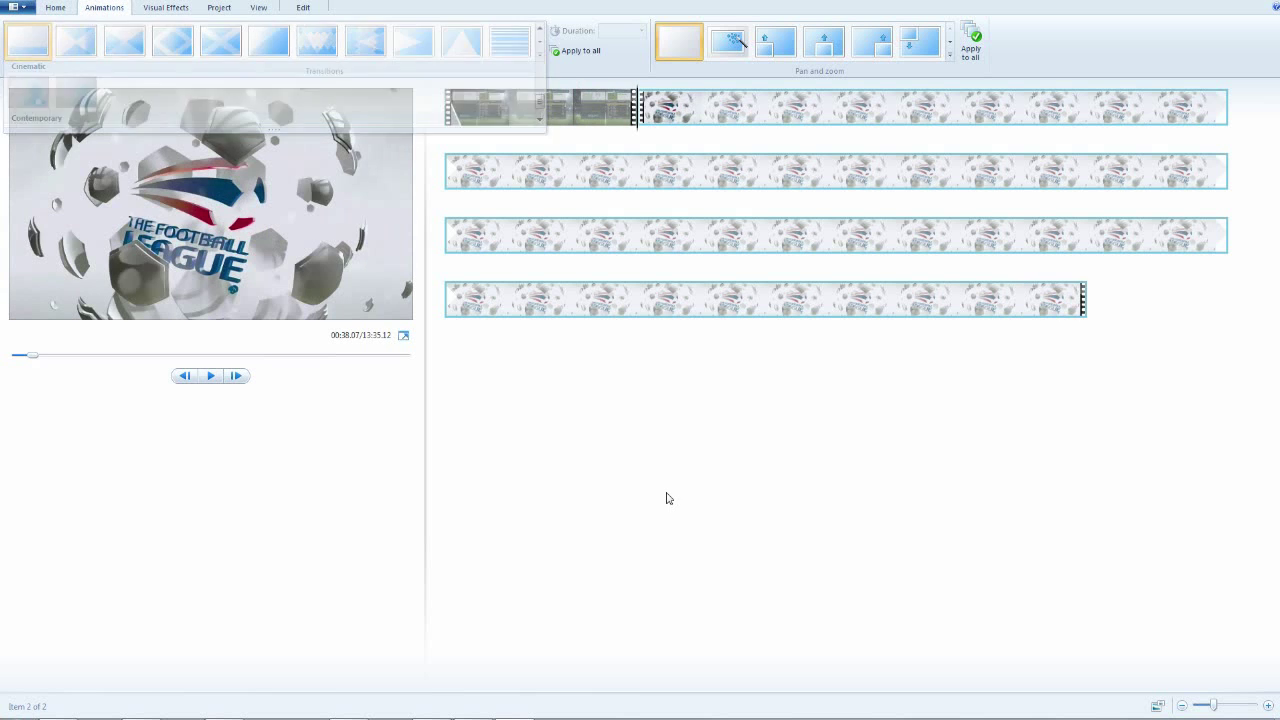
{"action": "key", "text": "Home"}
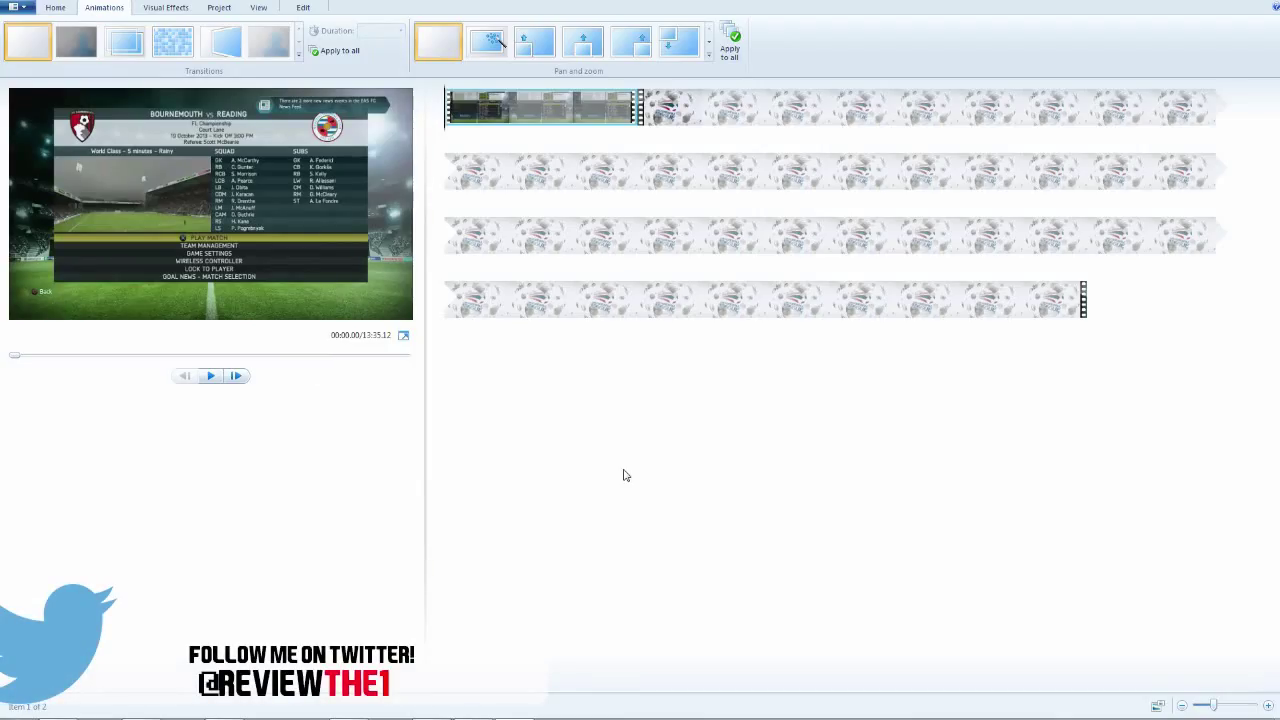
{"action": "left_click", "coordinate": [56, 8]}
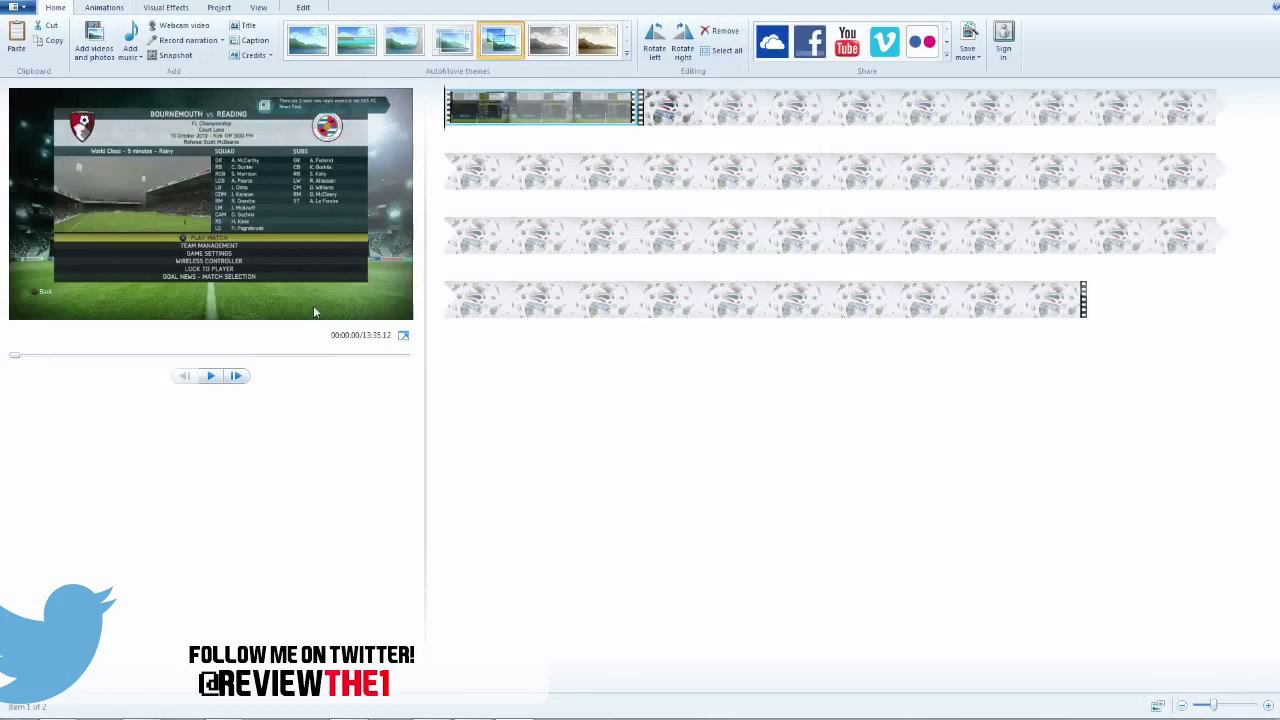
{"action": "left_click", "coordinate": [256, 42]}
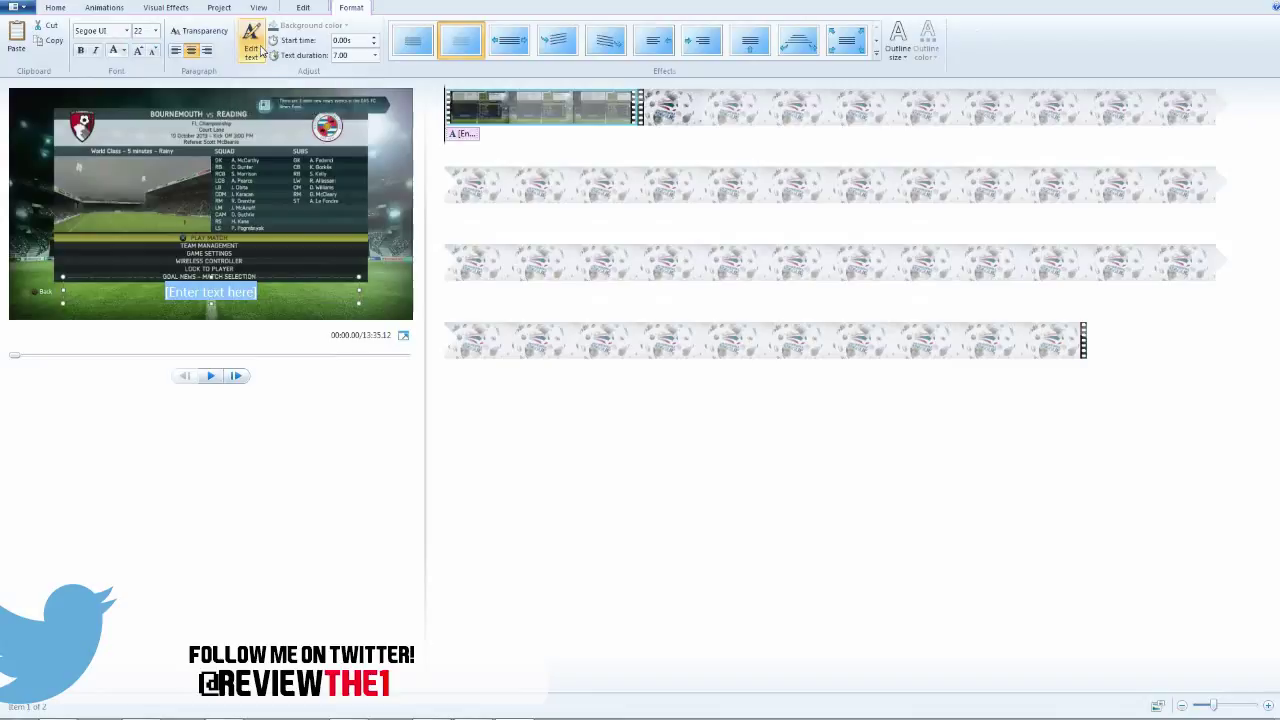
{"action": "left_click", "coordinate": [474, 137]}
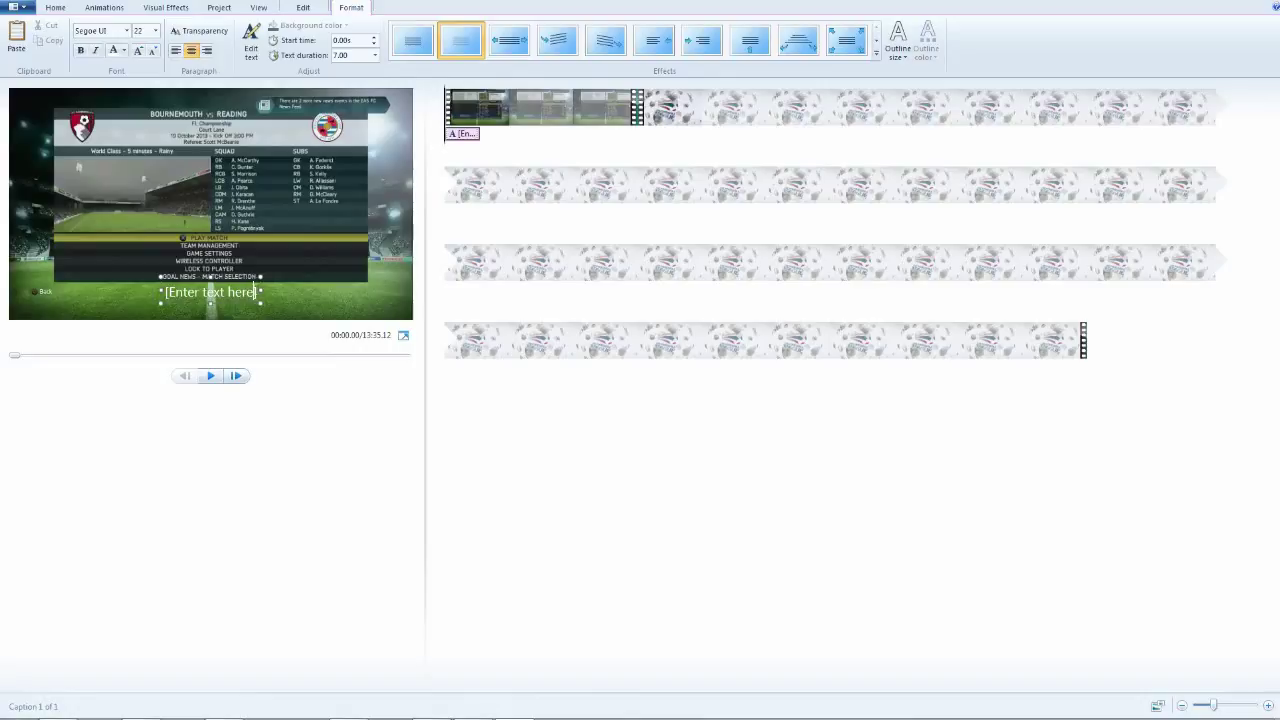
{"action": "key", "text": "ctrl+a"}
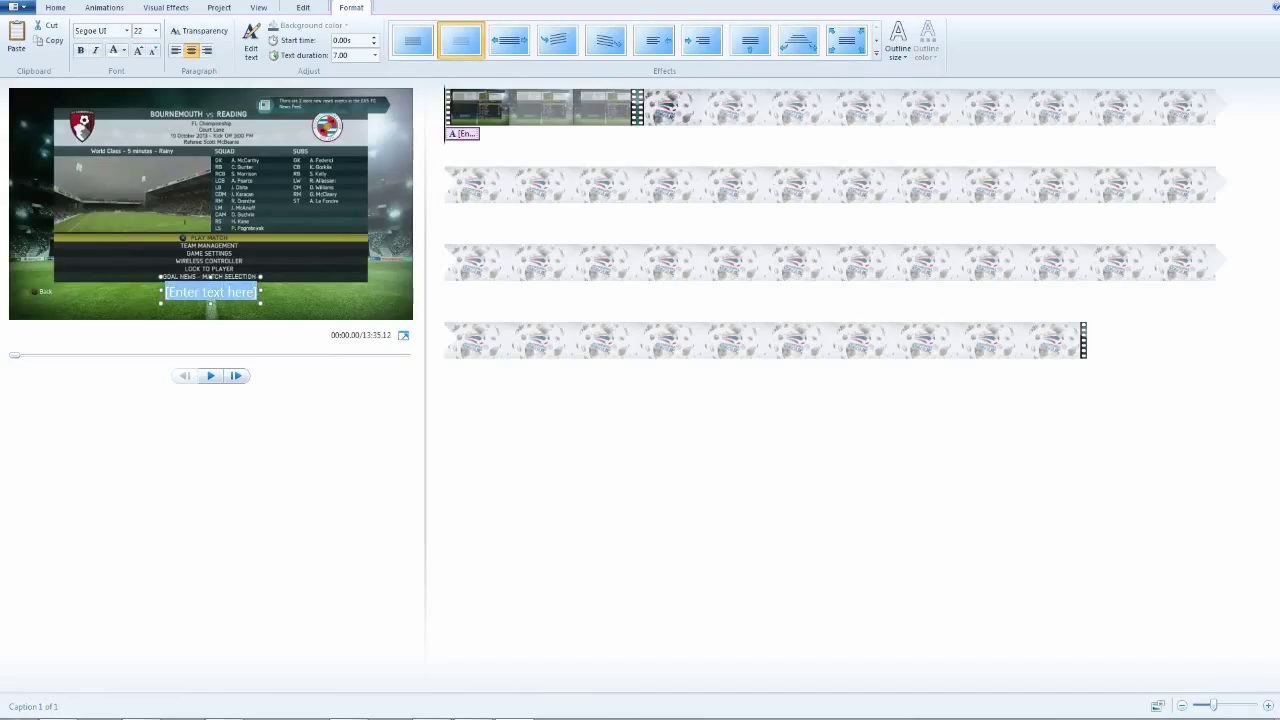
{"action": "type", "text": "@Rrevie"}
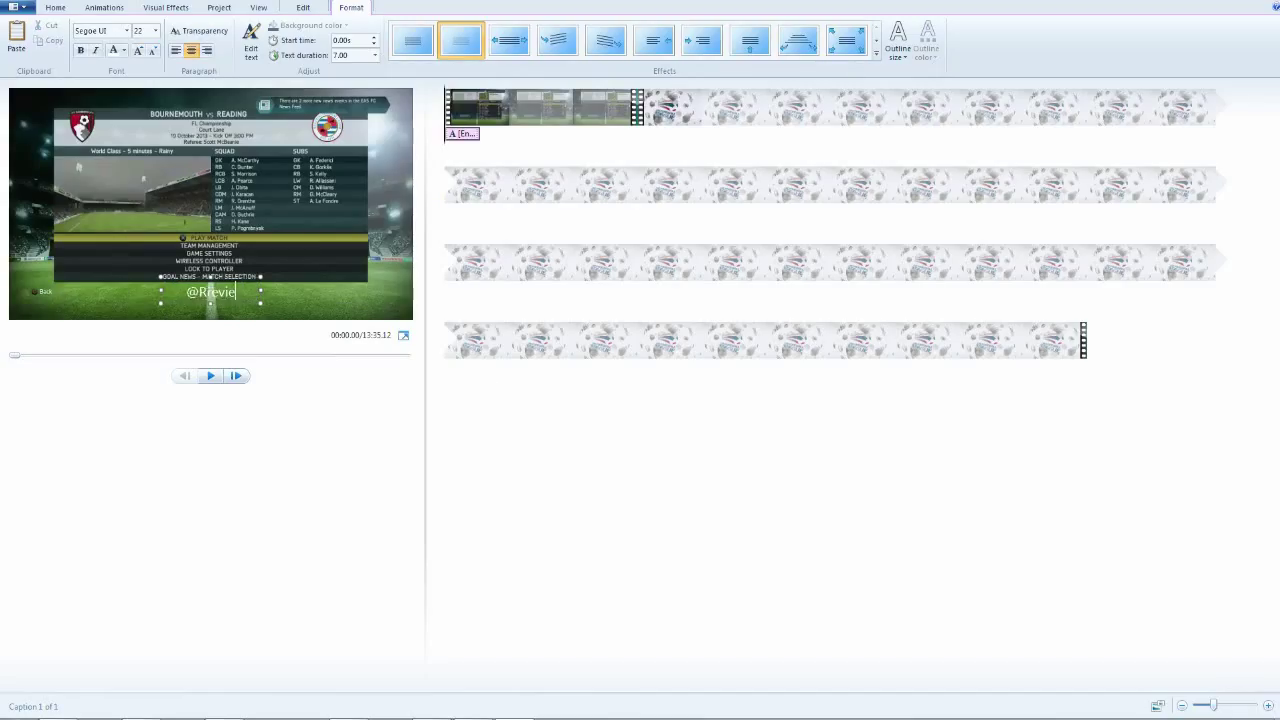
{"action": "key", "text": "BackSpace"}
{"action": "key", "text": "BackSpace"}
{"action": "key", "text": "BackSpace"}
{"action": "key", "text": "BackSpace"}
{"action": "key", "text": "BackSpace"}
{"action": "type", "text": "eviewThe1"}
{"action": "left_click_drag", "start_coordinate": [251, 285], "coordinate": [396, 295]}
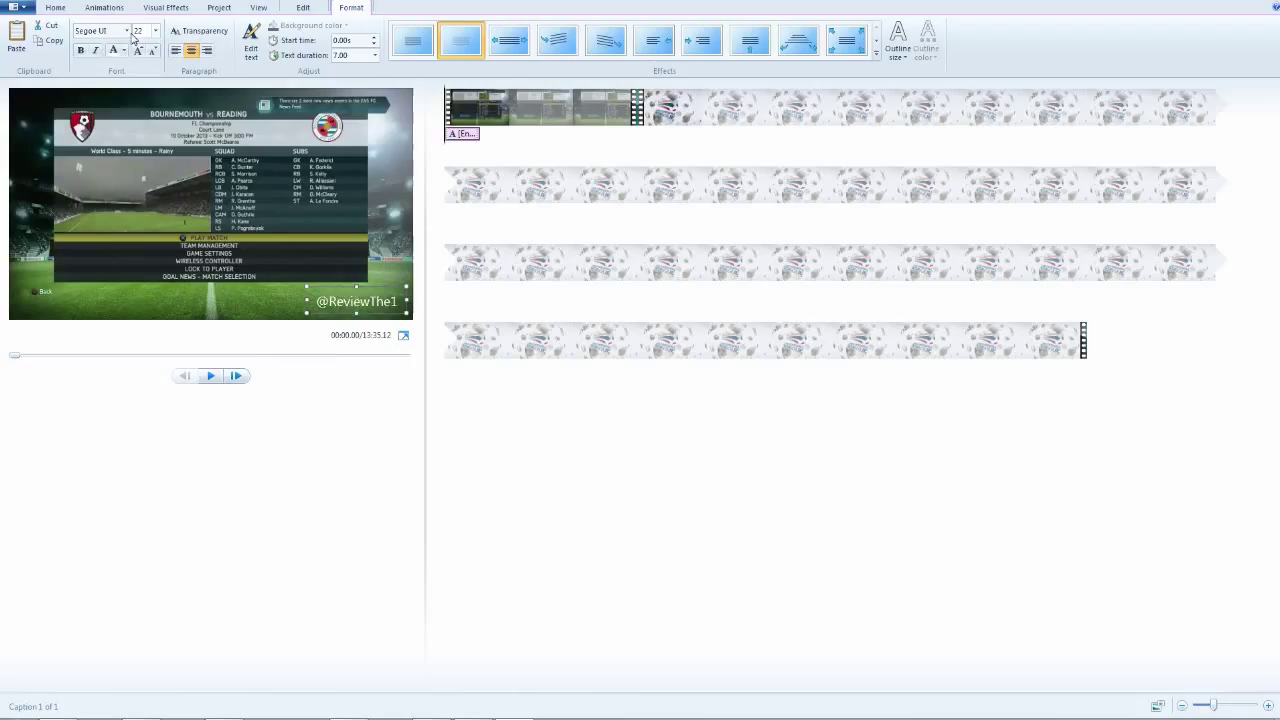
Make the caption bold and set its font size to 12
{"action": "left_click", "coordinate": [81, 50]}
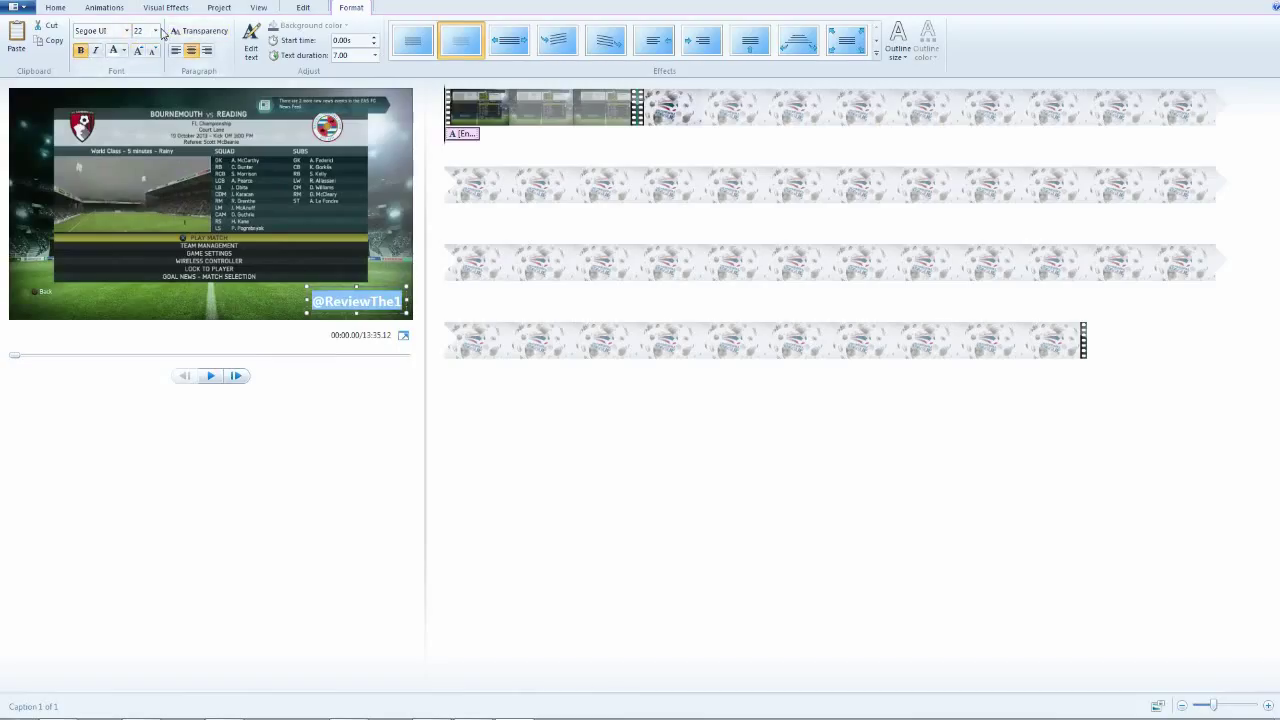
{"action": "left_click", "coordinate": [155, 31]}
{"action": "left_click", "coordinate": [150, 210]}
{"action": "left_click", "coordinate": [155, 31]}
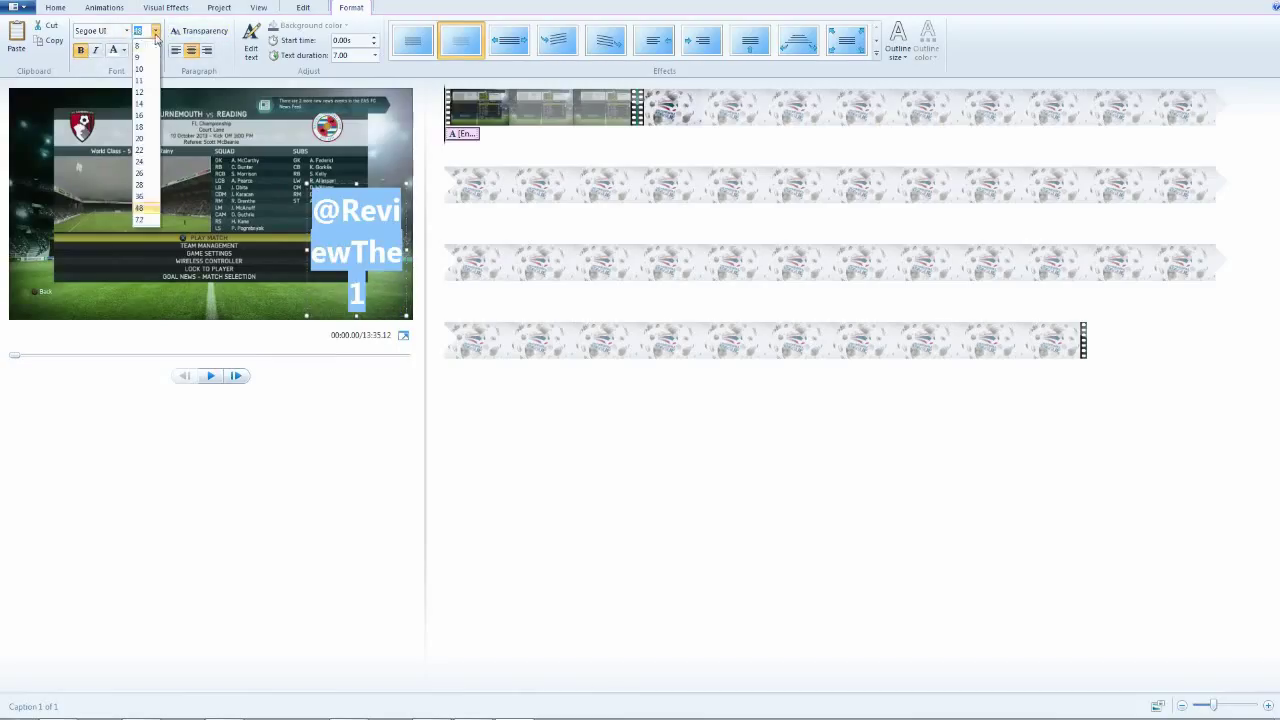
{"action": "left_click", "coordinate": [149, 70]}
{"action": "left_click", "coordinate": [155, 31]}
{"action": "left_click", "coordinate": [140, 92]}
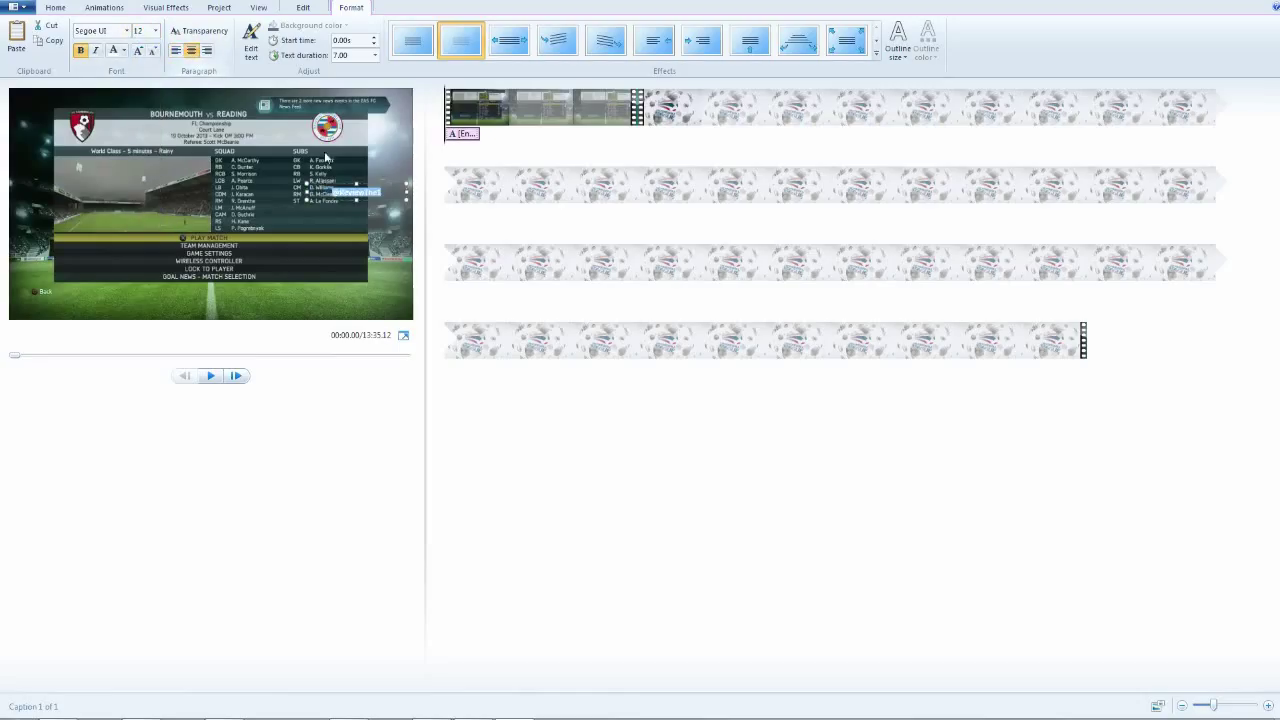
{"action": "left_click_drag", "start_coordinate": [359, 186], "coordinate": [62, 302]}
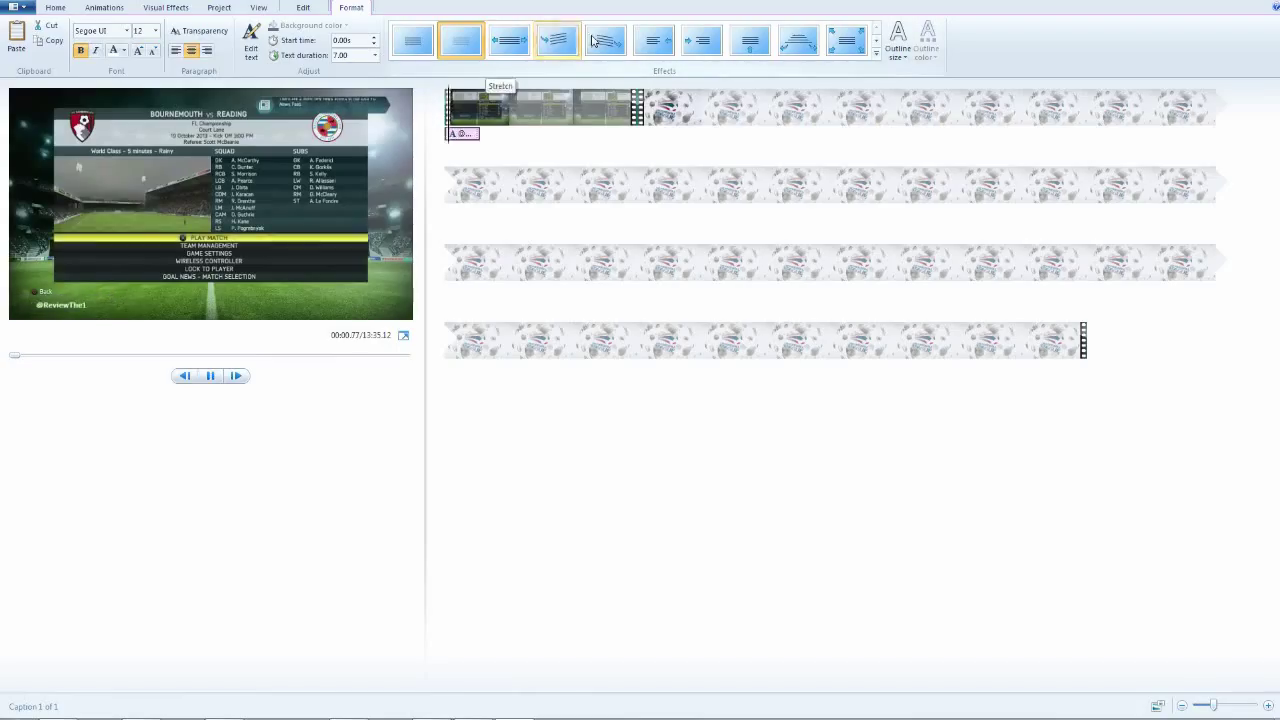
{"action": "left_click", "coordinate": [702, 44]}
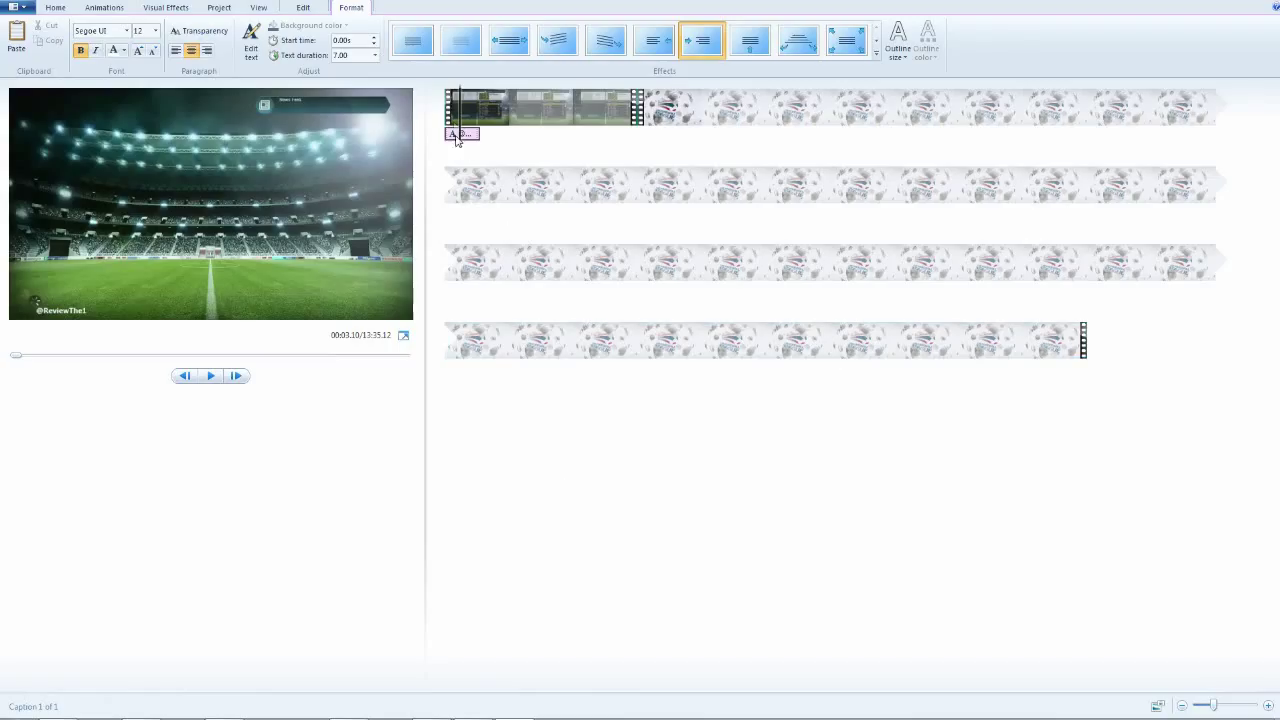
{"action": "left_click", "coordinate": [55, 8]}
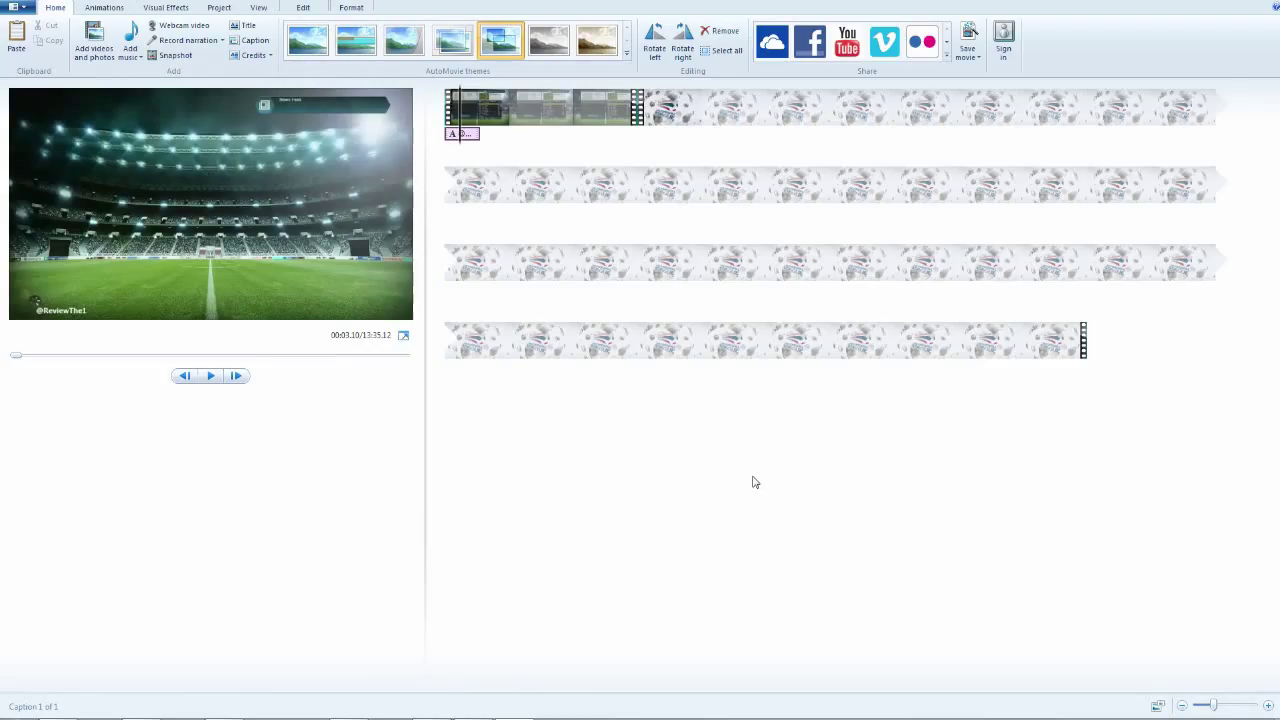
Remove the long match clip, keeping only the 00:38.03 captioned clip, and set the playhead near its start
{"action": "key", "text": "ctrl+z"}
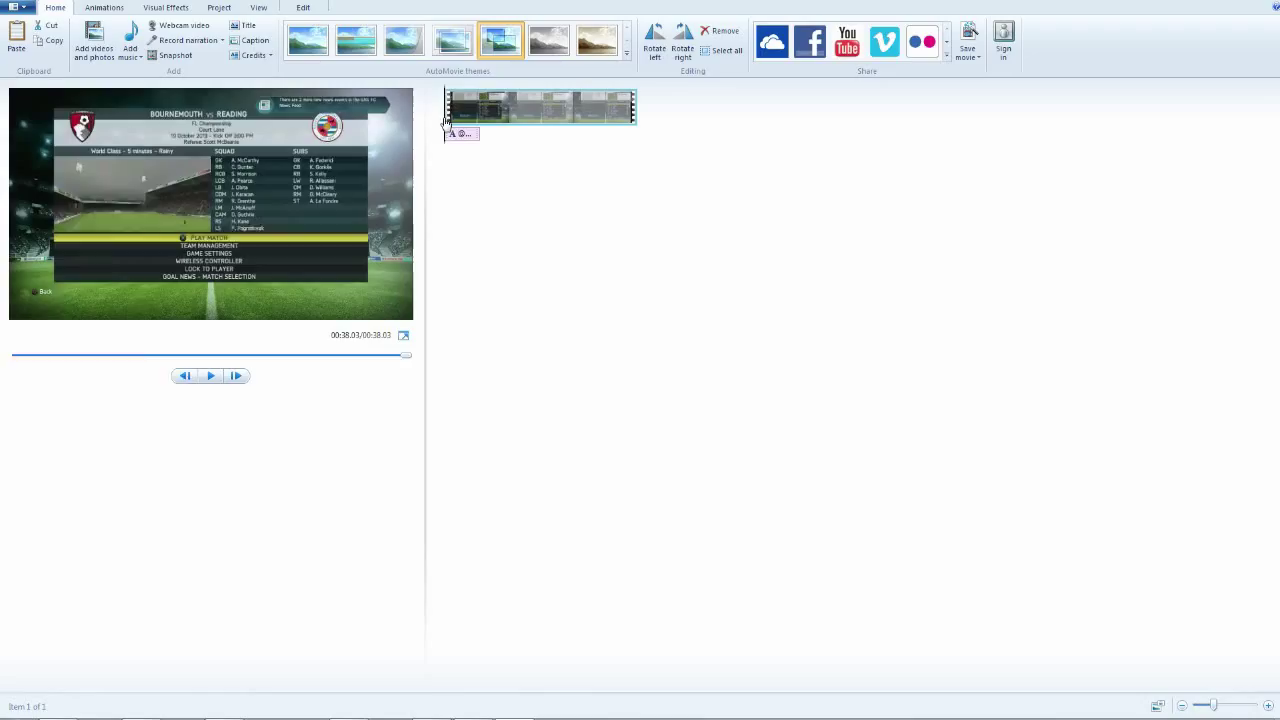
{"action": "left_click", "coordinate": [452, 125]}
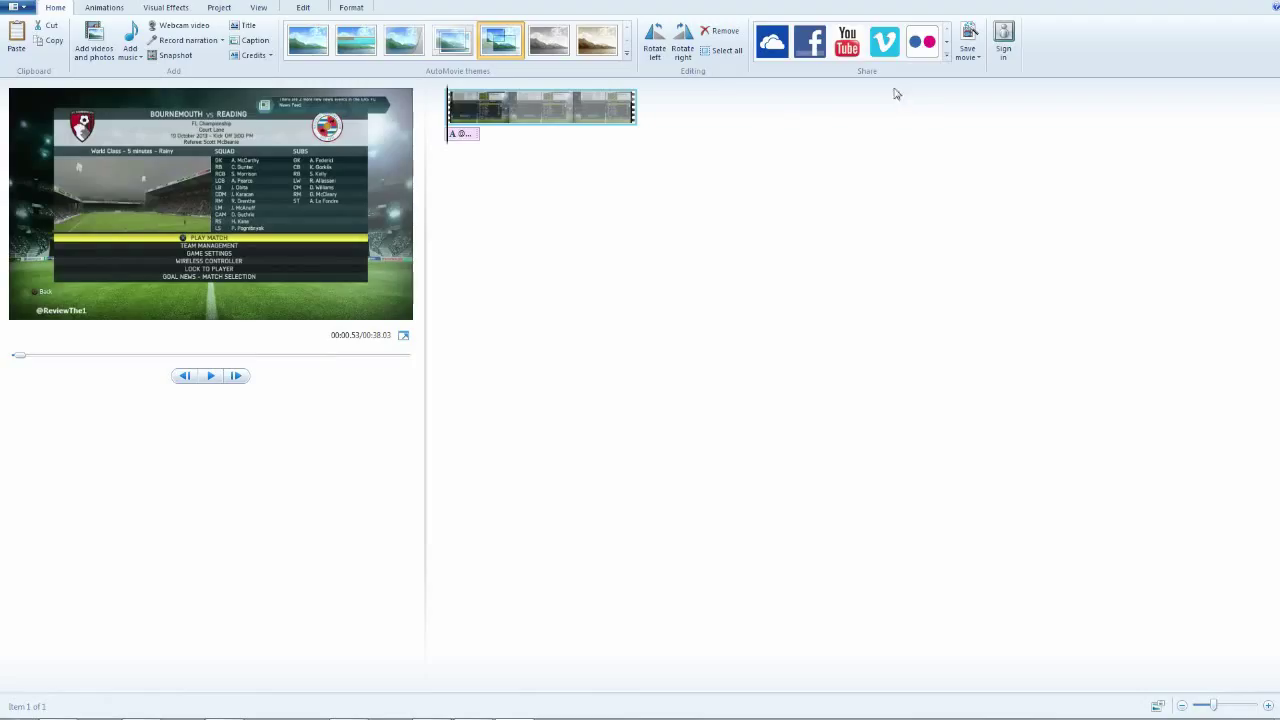
Dismiss the YouTube resolution choices and open Save Movie for 'Tutorial Video' as MPEG-4/H.264 on the Desktop
{"action": "left_click", "coordinate": [847, 38]}
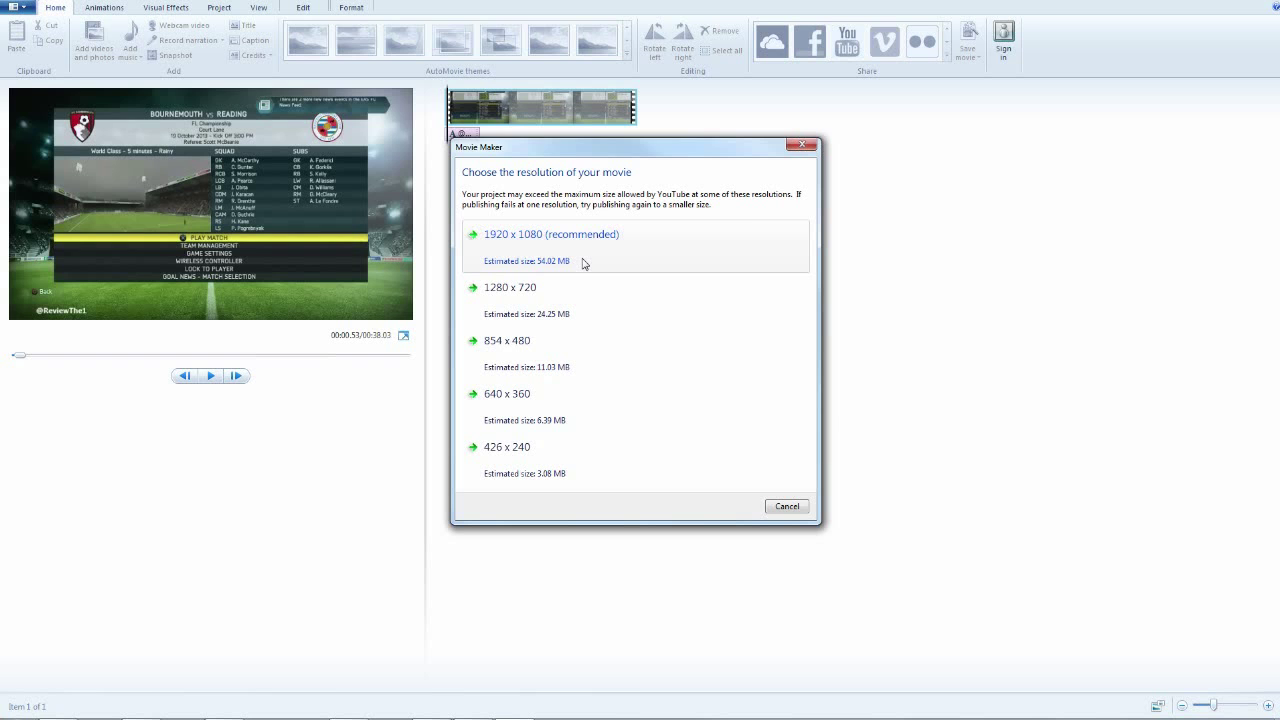
{"action": "left_click", "coordinate": [801, 145]}
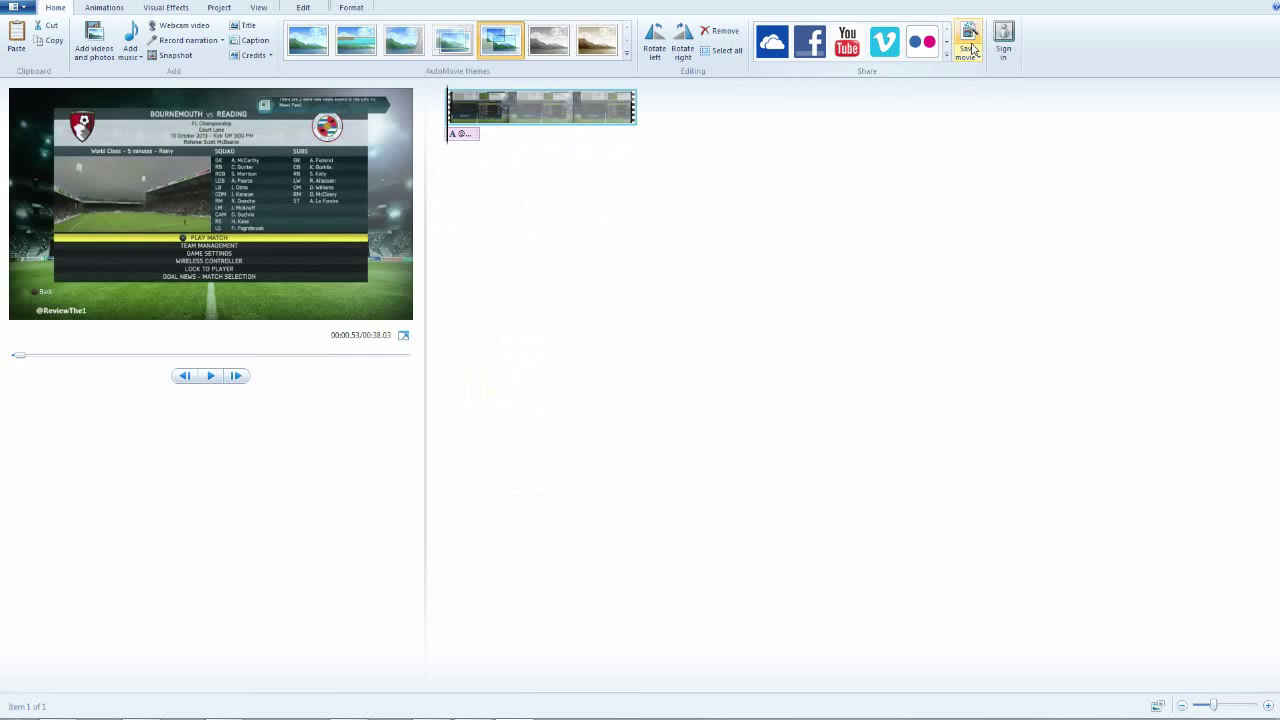
{"action": "left_click", "coordinate": [970, 40]}
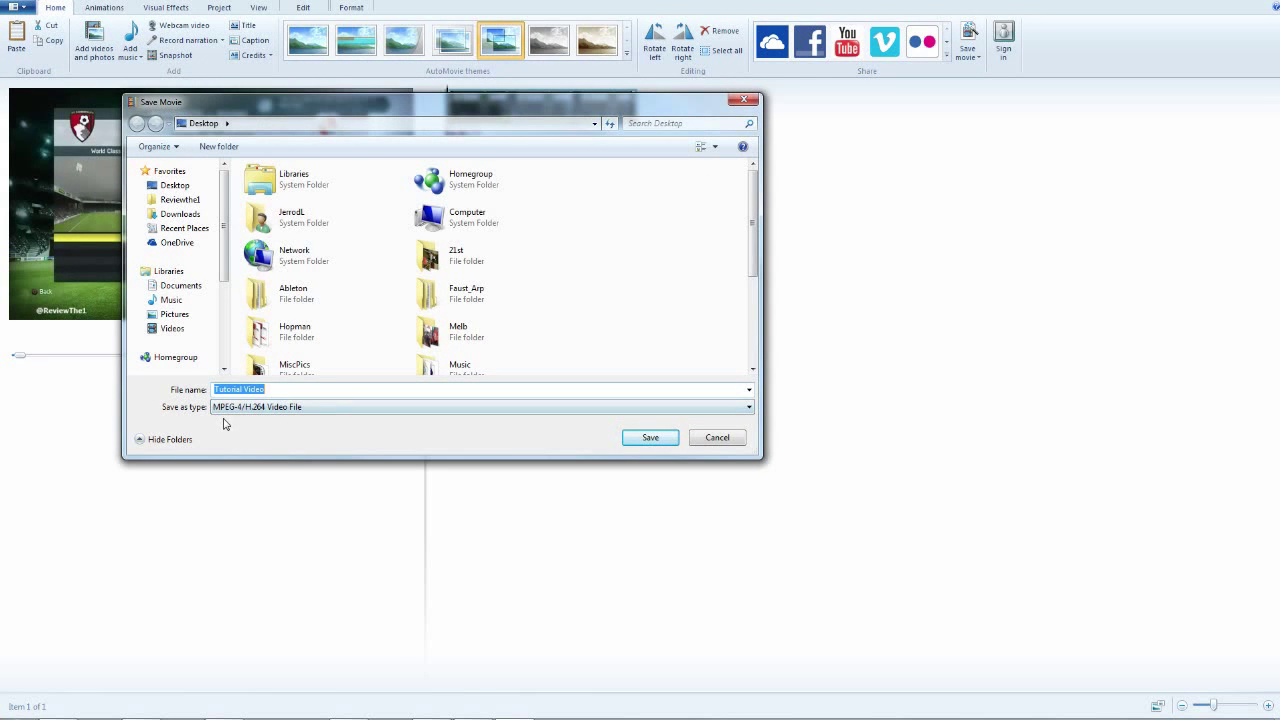
Leave the type as MPEG-4/H.264 Video File and close the Save Movie dialog
{"action": "left_click", "coordinate": [258, 420]}
{"action": "mouse_move", "coordinate": [750, 192]}
{"action": "left_mouse_down"}
{"action": "mouse_move", "coordinate": [749, 228]}
{"action": "mouse_move", "coordinate": [749, 192]}
{"action": "left_mouse_up"}
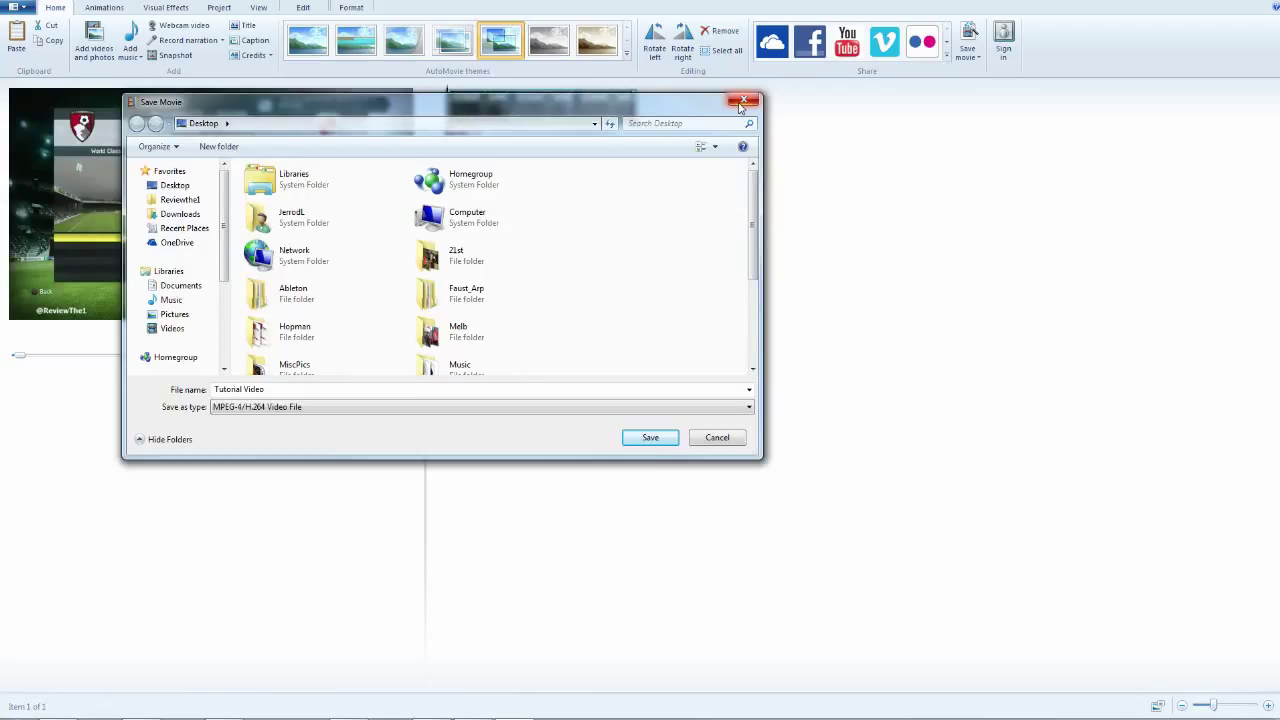
{"action": "left_click", "coordinate": [743, 99]}
Open Create custom setting from the Save movie presets list, then close it without saving a setting
{"action": "left_click", "coordinate": [968, 50]}
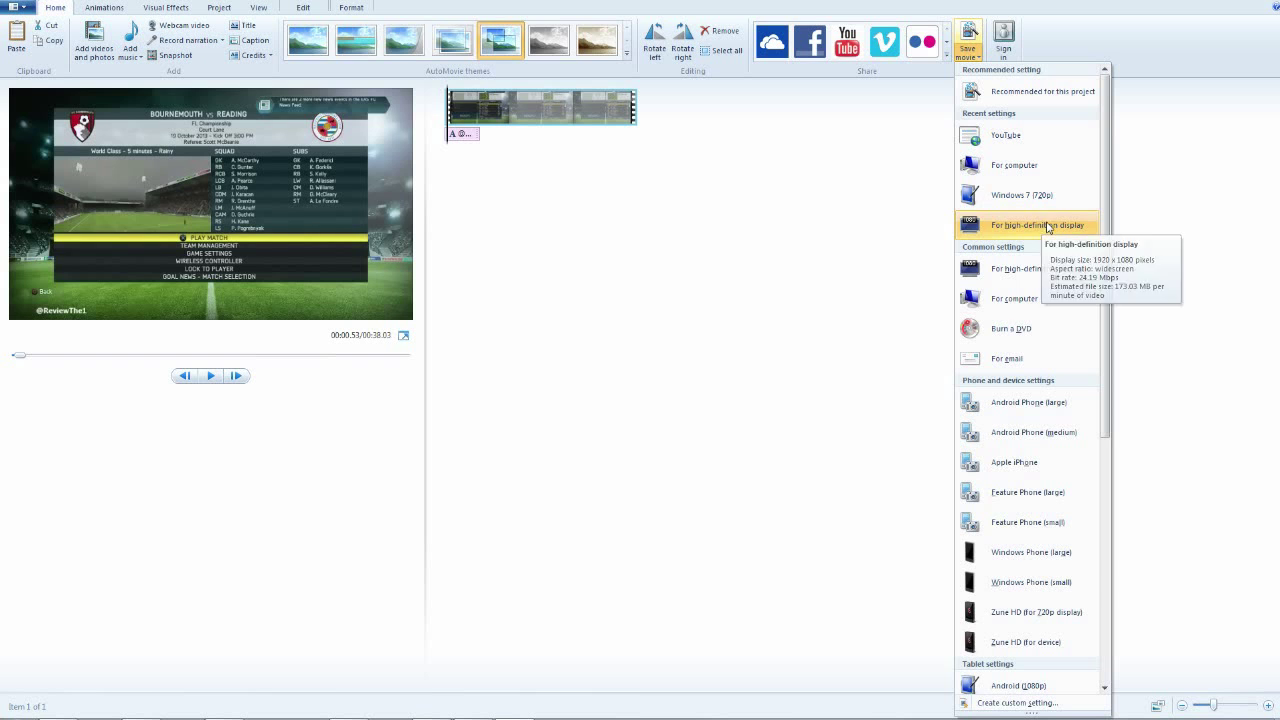
{"action": "left_click_drag", "start_coordinate": [1107, 319], "coordinate": [1122, 600]}
{"action": "left_click", "coordinate": [1087, 709]}
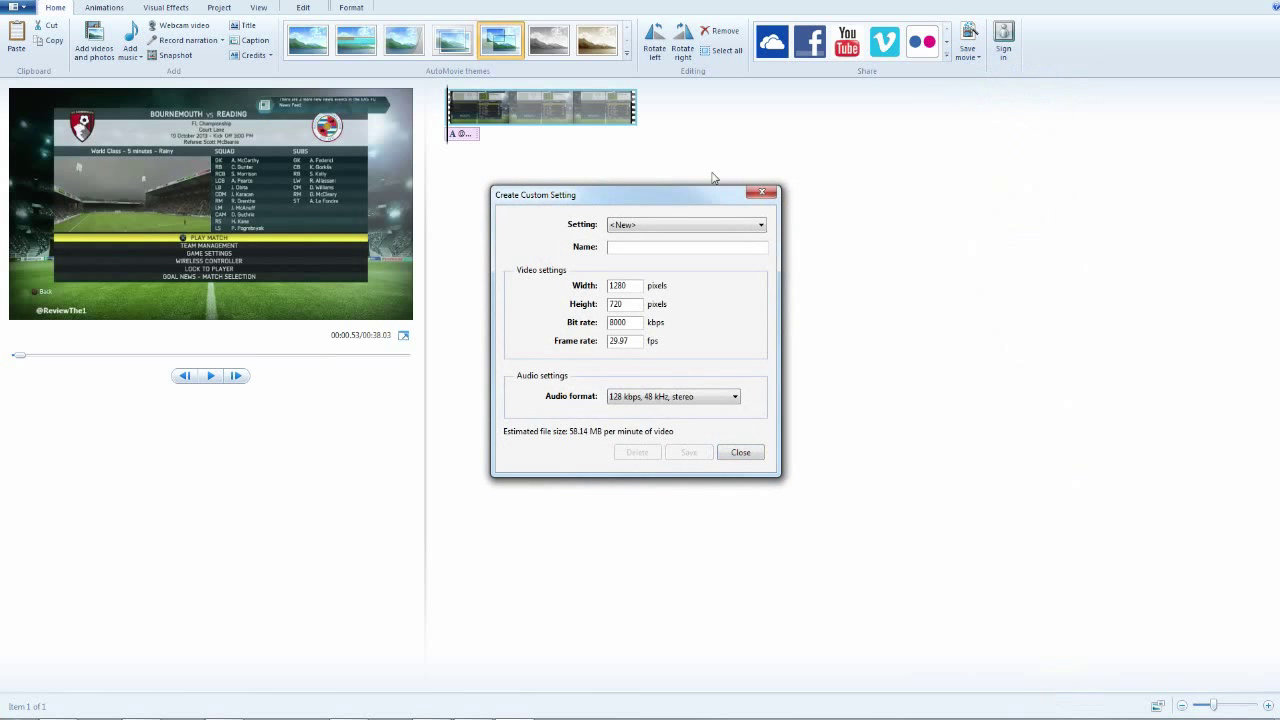
{"action": "left_click", "coordinate": [730, 225]}
{"action": "left_click", "coordinate": [718, 223]}
{"action": "left_click", "coordinate": [762, 192]}
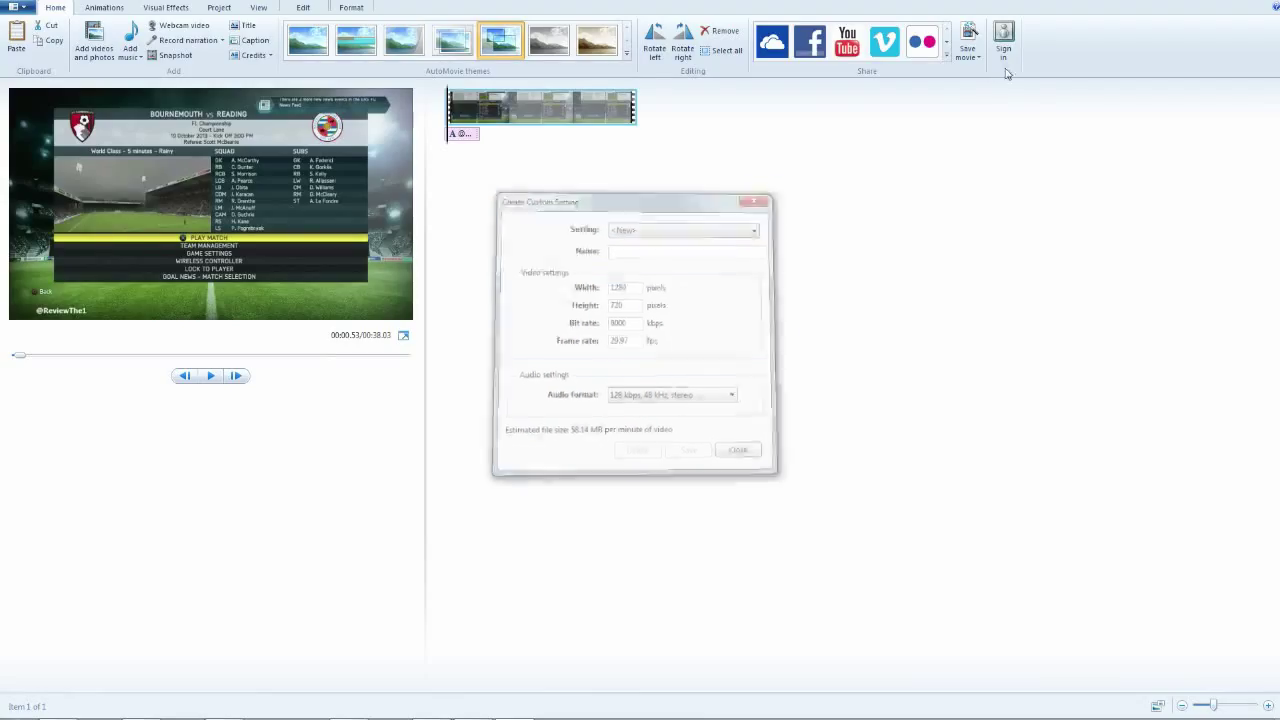
{"action": "left_click", "coordinate": [967, 33]}
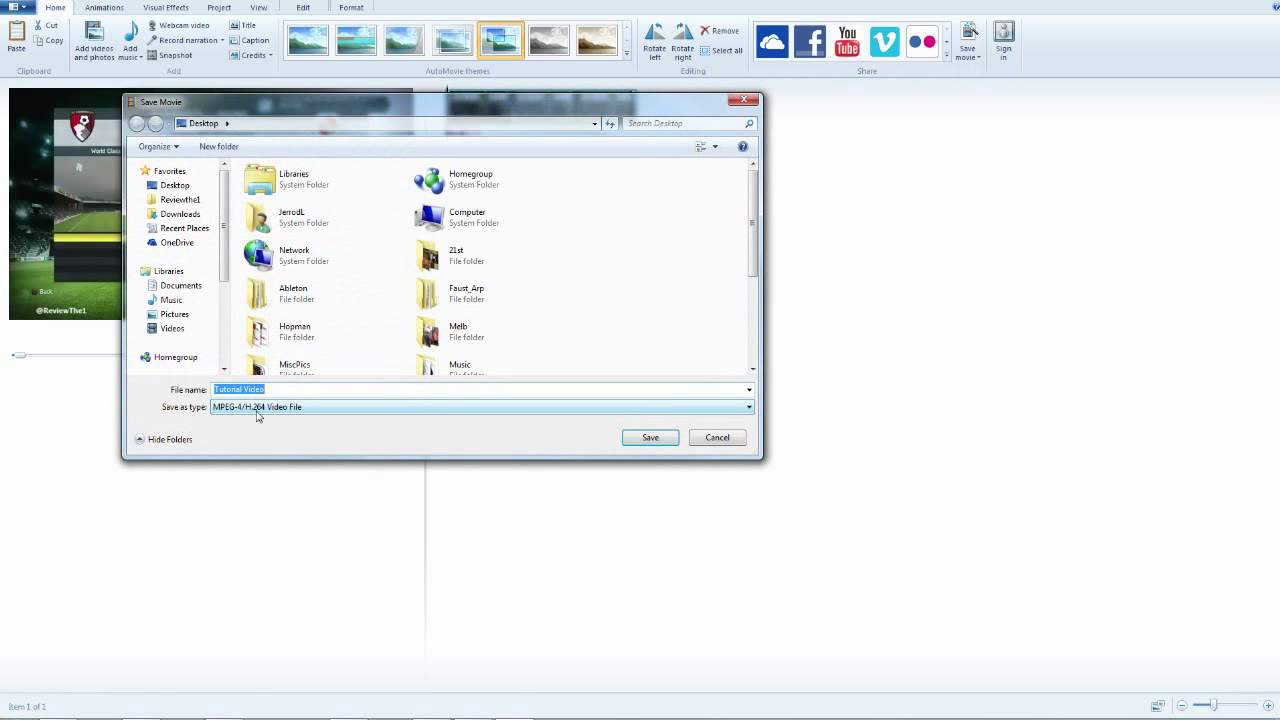
{"action": "left_click_drag", "start_coordinate": [479, 98], "coordinate": [851, 154]}
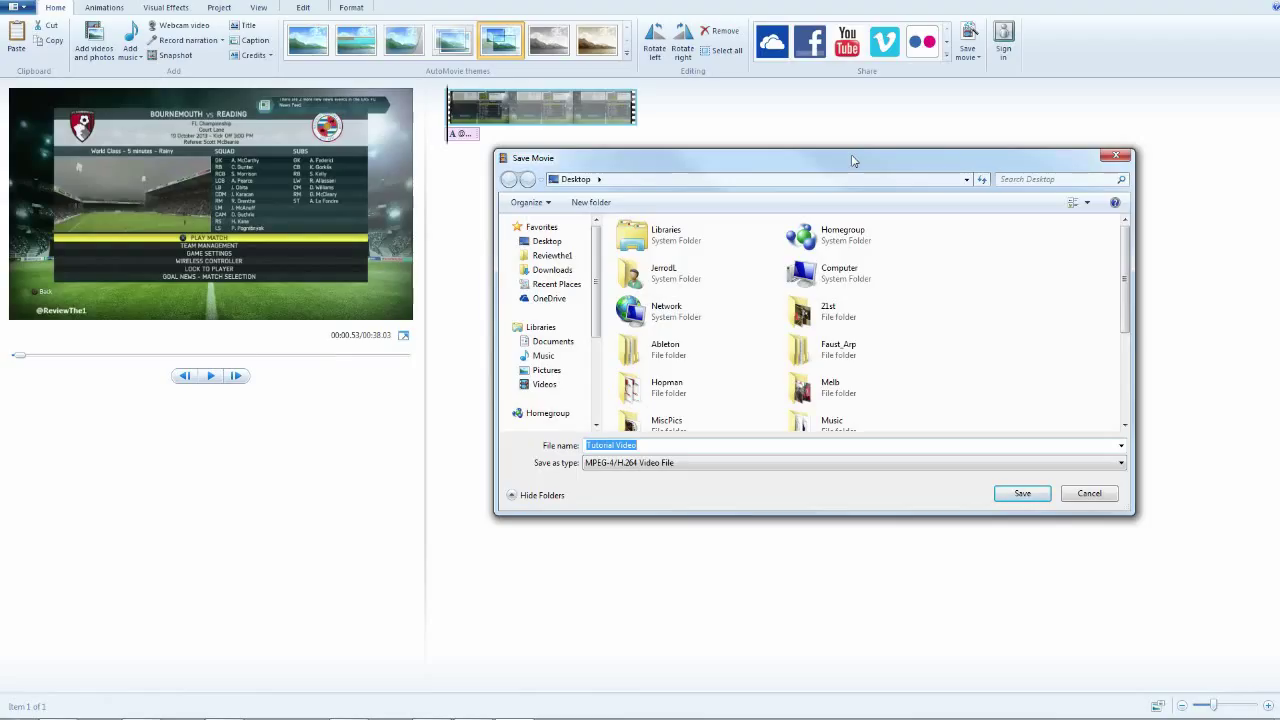
{"action": "left_click", "coordinate": [1115, 155]}
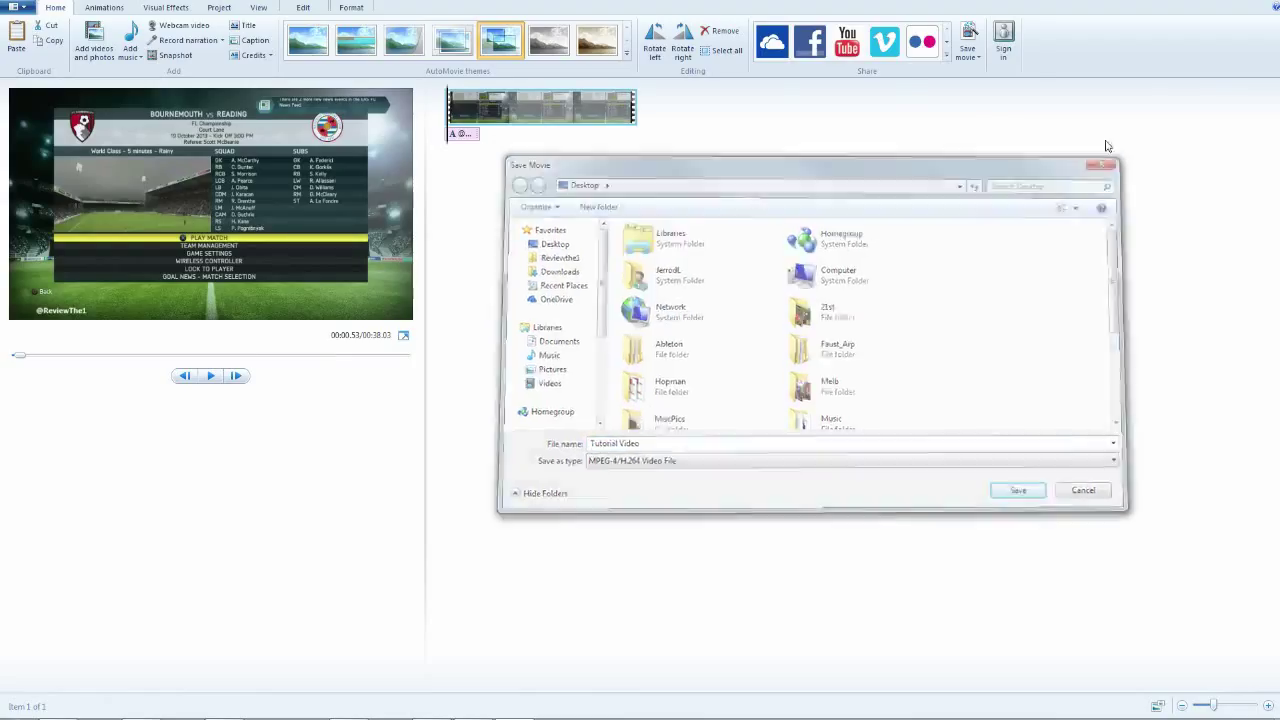